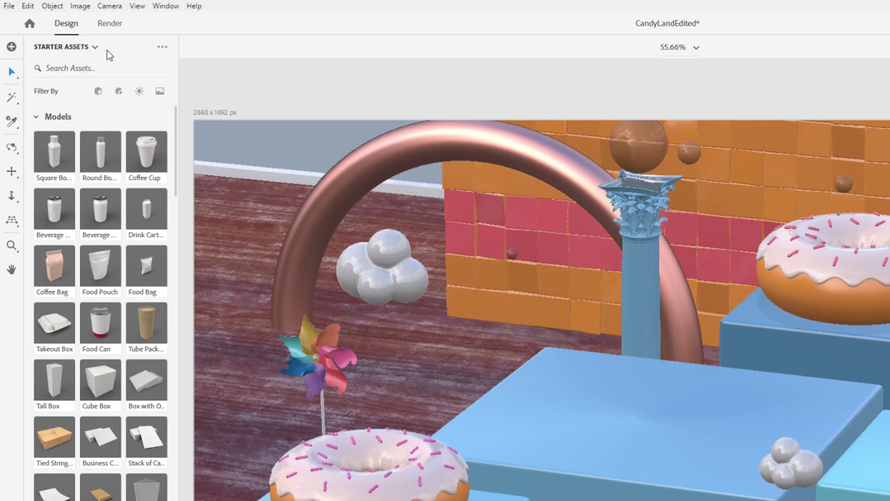
Browse the starter models, materials, lights and images, then return to the models
{"action": "left_click", "coordinate": [103, 92]}
{"action": "left_click", "coordinate": [119, 89]}
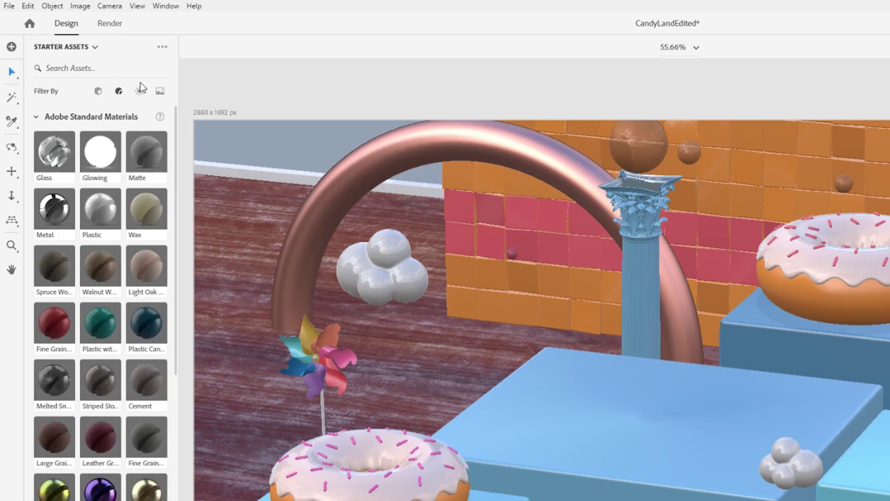
{"action": "left_click", "coordinate": [139, 90]}
{"action": "left_click", "coordinate": [160, 93]}
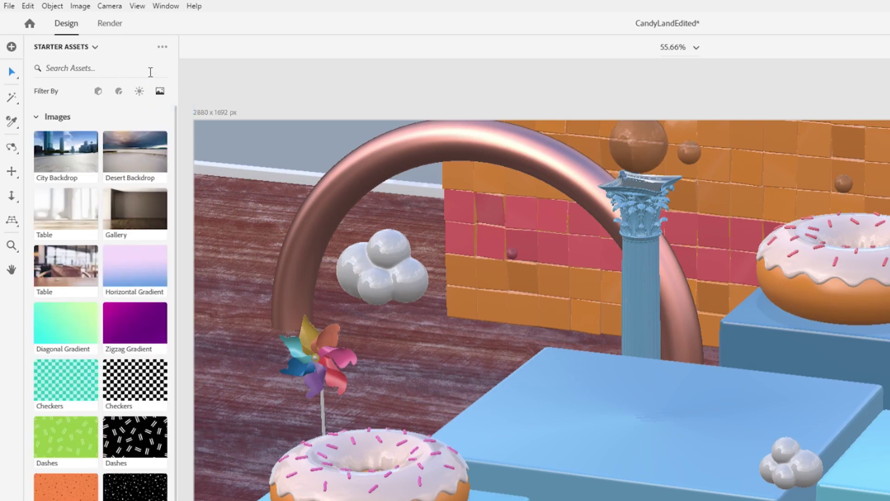
{"action": "left_click", "coordinate": [106, 91]}
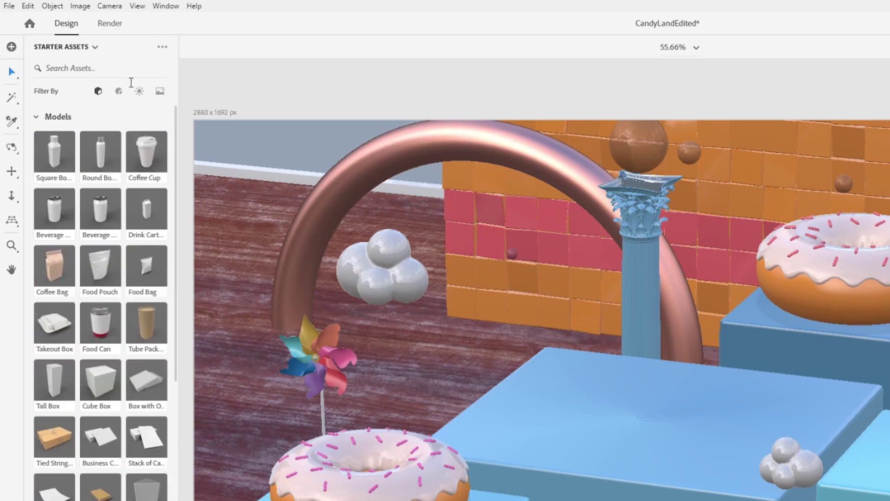
Place the Beach Towel on the blue table and orbit to look down on it
{"action": "left_click_drag", "start_coordinate": [176, 110], "coordinate": [163, 231]}
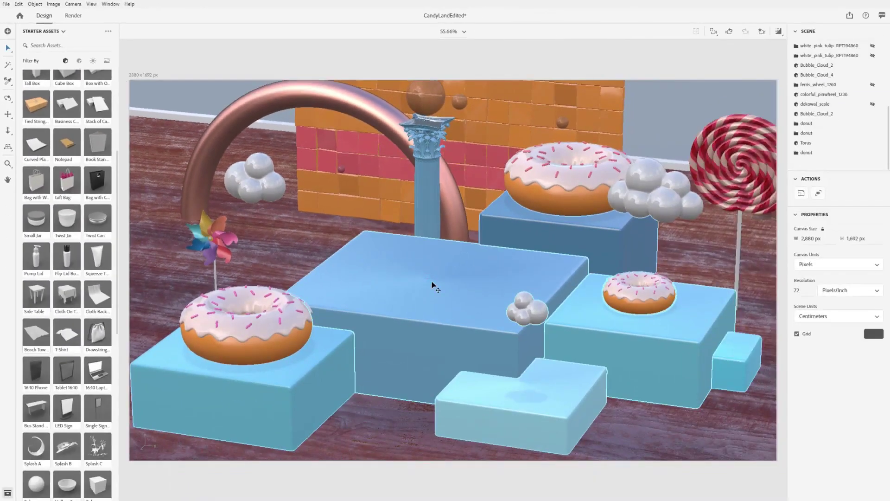
{"action": "left_click_drag", "start_coordinate": [432, 281], "coordinate": [471, 218]}
{"action": "key", "text": "3"}
{"action": "key", "text": "1"}
{"action": "left_click_drag", "start_coordinate": [451, 274], "coordinate": [402, 310]}
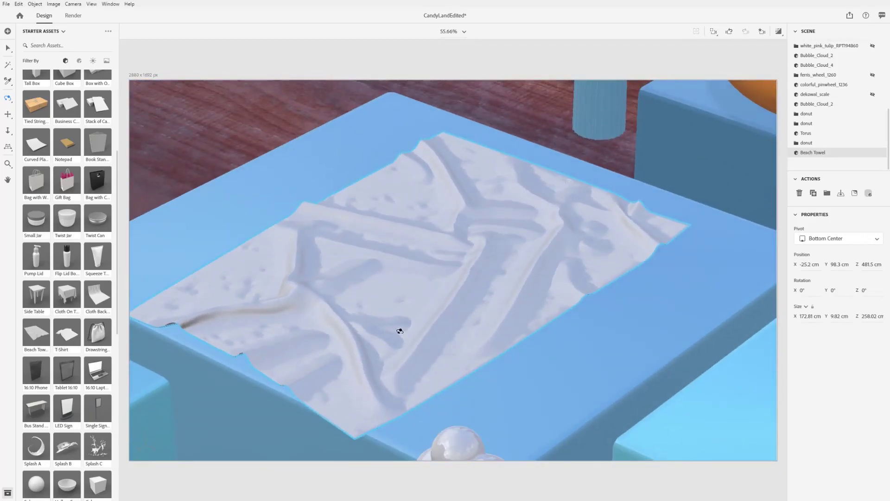
{"action": "key", "text": "v"}
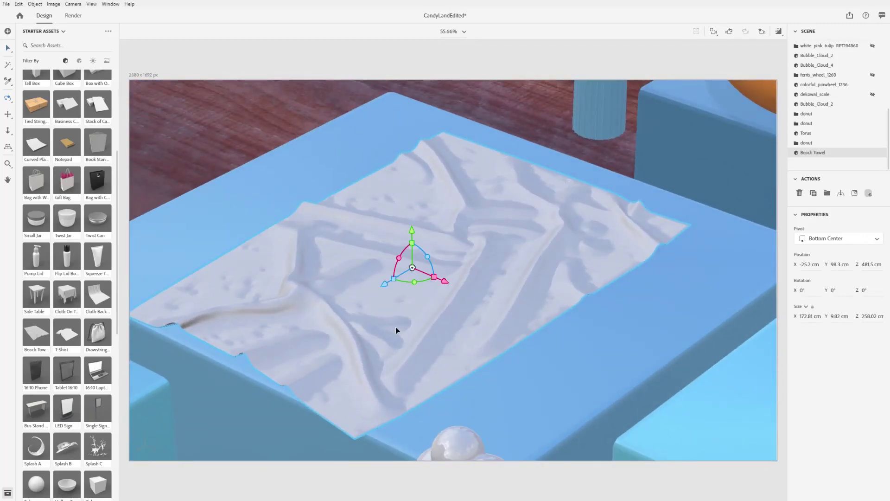
Give the towel a pink Smooth Silk material with Metallic 0.2 and Wrinkle 0.46
{"action": "left_click", "coordinate": [79, 60]}
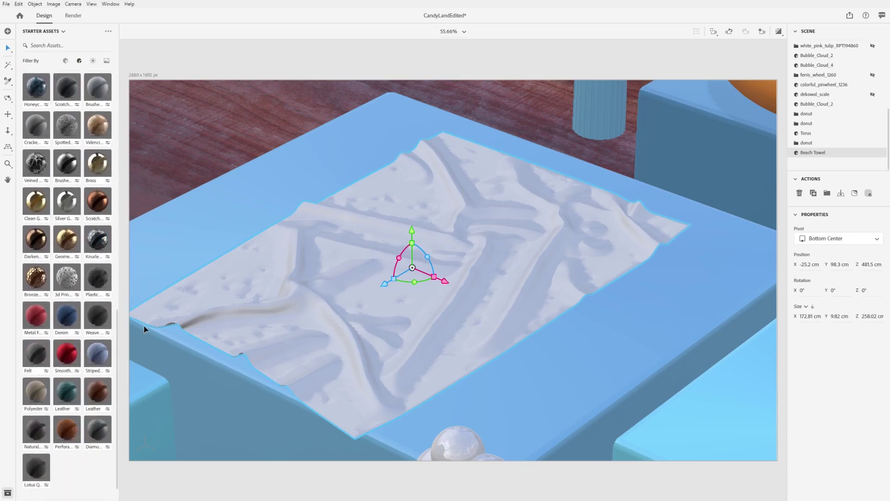
{"action": "left_click_drag", "start_coordinate": [63, 361], "coordinate": [187, 287]}
{"action": "left_click_drag", "start_coordinate": [345, 295], "coordinate": [343, 292]}
{"action": "left_click", "coordinate": [878, 285]}
{"action": "left_click", "coordinate": [813, 225]}
{"action": "left_click_drag", "start_coordinate": [849, 325], "coordinate": [818, 325]}
{"action": "left_click_drag", "start_coordinate": [797, 363], "coordinate": [835, 364]}
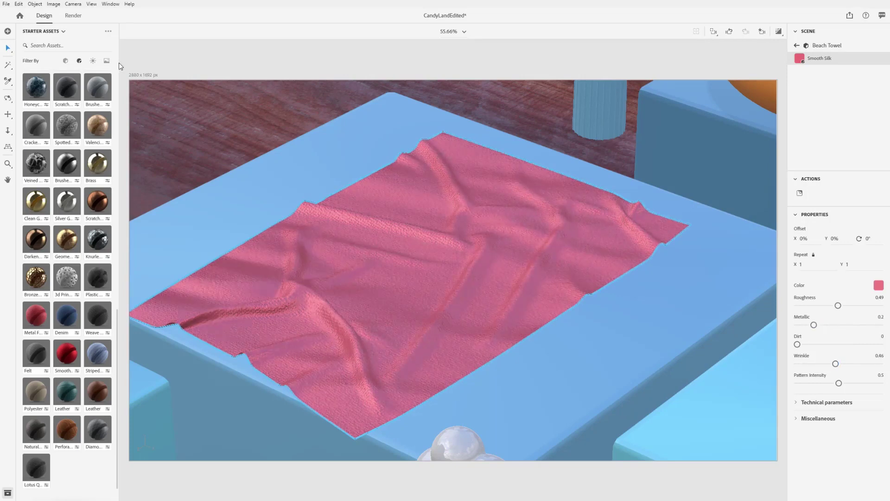
Place the orange Dots graphic on the towel as a decal
{"action": "left_click", "coordinate": [107, 62]}
{"action": "left_click_drag", "start_coordinate": [49, 219], "coordinate": [164, 191]}
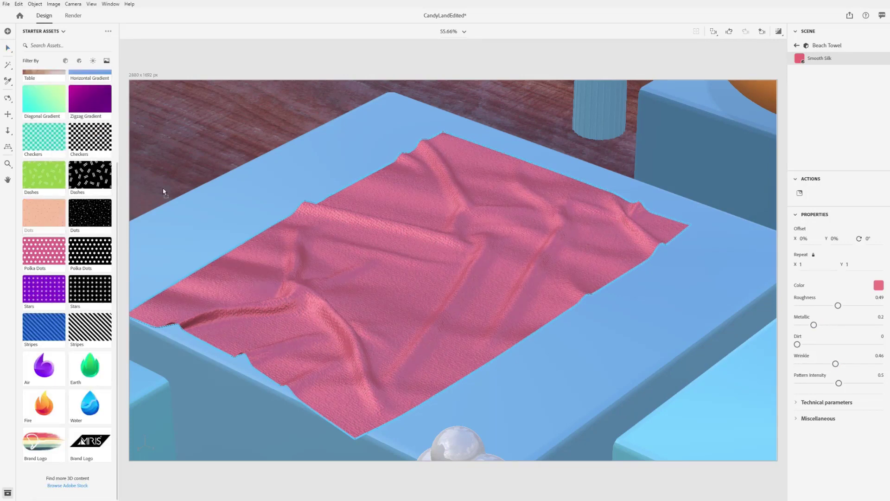
{"action": "left_click_drag", "start_coordinate": [412, 263], "coordinate": [404, 260]}
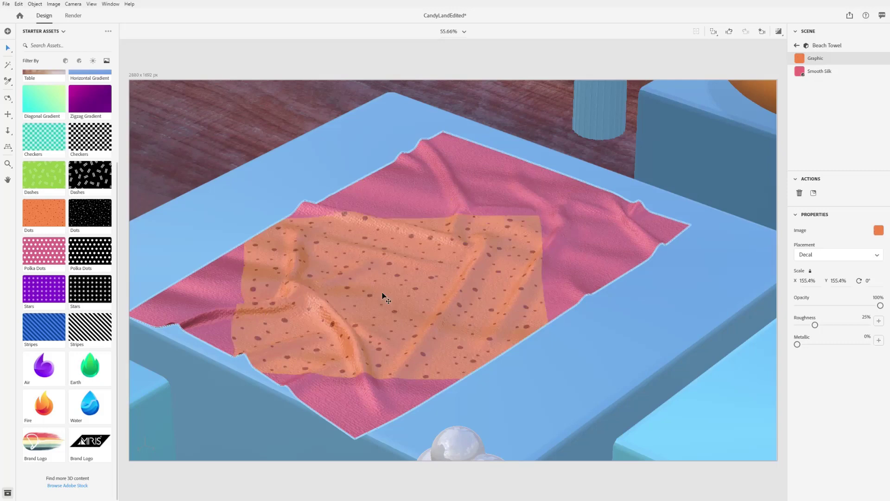
{"action": "mouse_move", "coordinate": [415, 99]}
{"action": "left_mouse_down"}
{"action": "mouse_move", "coordinate": [427, 153]}
{"action": "mouse_move", "coordinate": [417, 109]}
{"action": "left_mouse_up"}
Set the dots placement to Fill with Repeat 1.8, then reframe the whole scene
{"action": "left_click", "coordinate": [836, 254]}
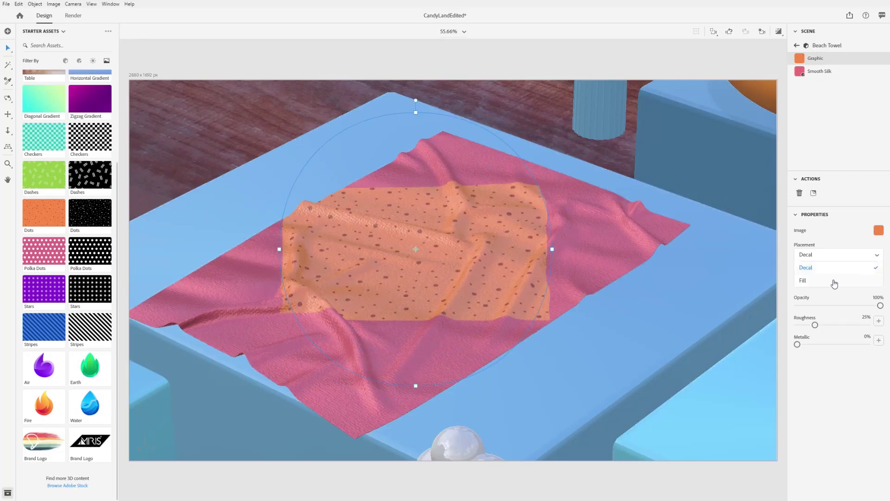
{"action": "left_click", "coordinate": [830, 282]}
{"action": "left_click_drag", "start_coordinate": [576, 262], "coordinate": [501, 261]}
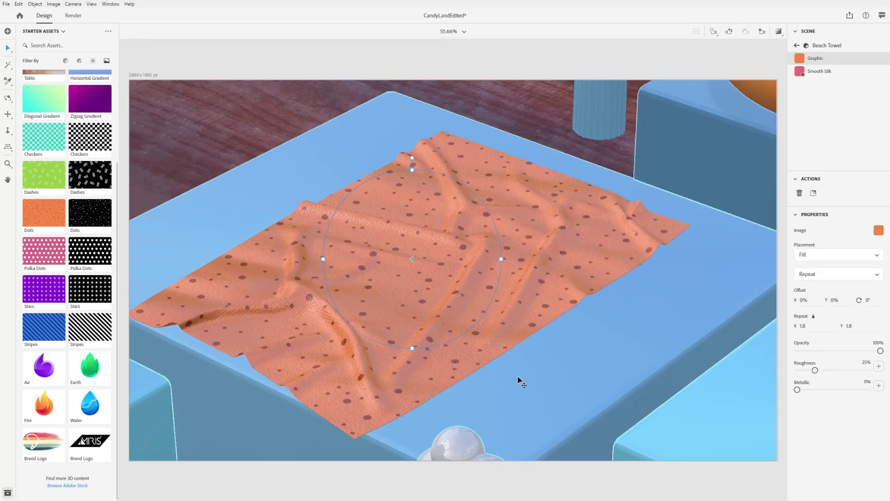
{"action": "key", "text": "f"}
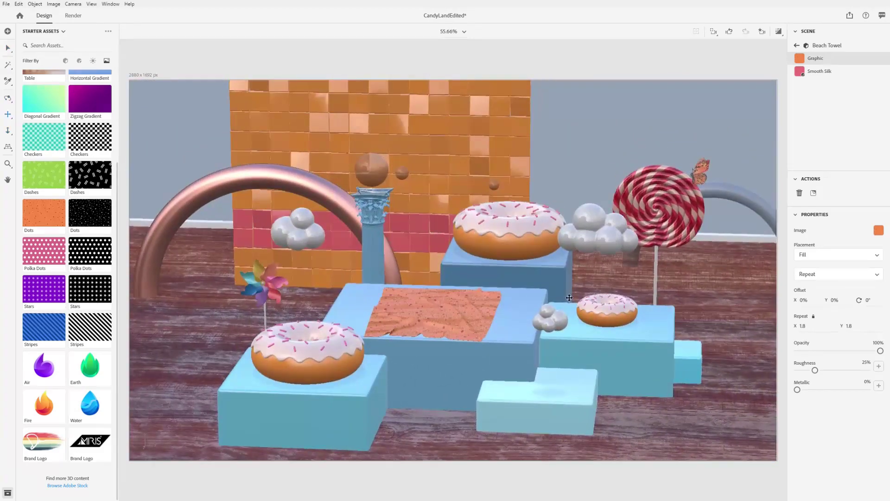
Try low-key, bright arch and blue colour-stage lights, settling on Studio Warm Key at 91% intensity
{"action": "left_click", "coordinate": [92, 63]}
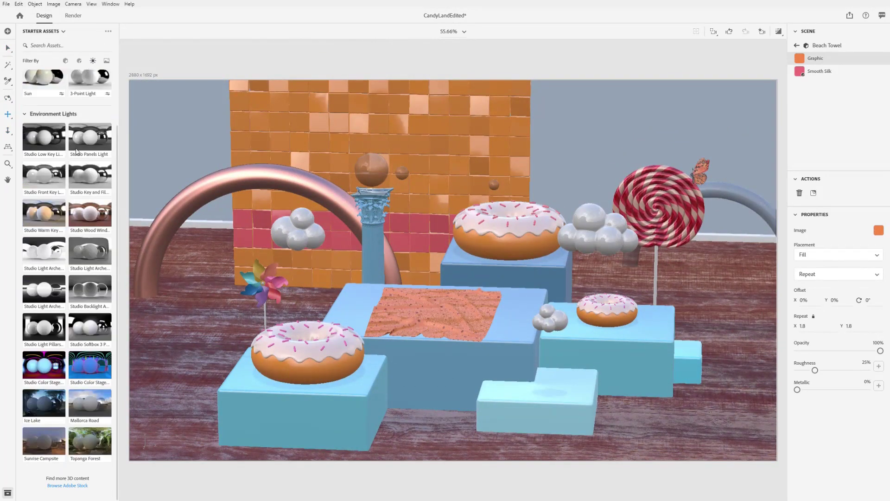
{"action": "left_click_drag", "start_coordinate": [141, 157], "coordinate": [214, 197]}
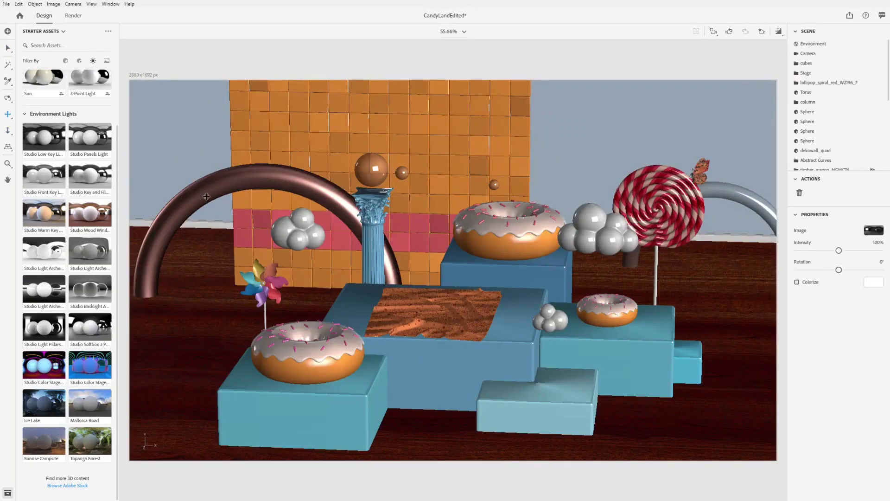
{"action": "left_click_drag", "start_coordinate": [44, 288], "coordinate": [194, 288]}
{"action": "left_click_drag", "start_coordinate": [98, 367], "coordinate": [200, 336]}
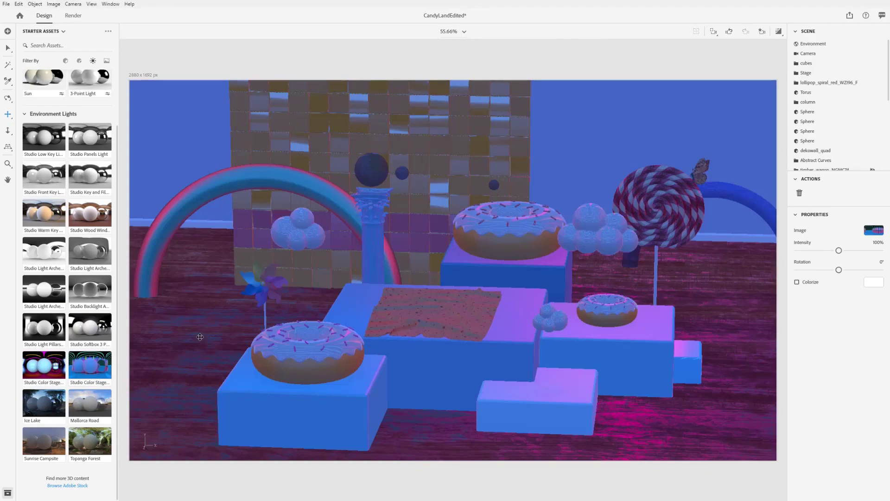
{"action": "left_click_drag", "start_coordinate": [44, 213], "coordinate": [212, 257]}
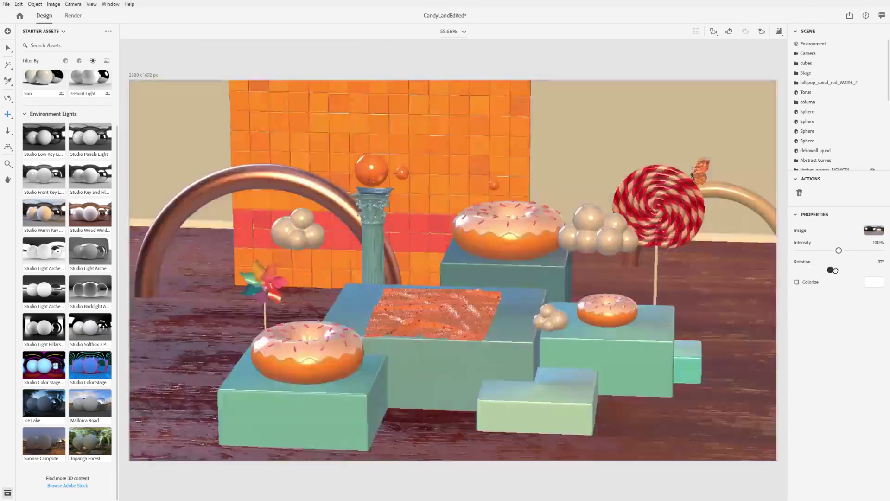
{"action": "mouse_move", "coordinate": [839, 250]}
{"action": "left_mouse_down"}
{"action": "mouse_move", "coordinate": [830, 252]}
{"action": "mouse_move", "coordinate": [839, 257]}
{"action": "left_mouse_up"}
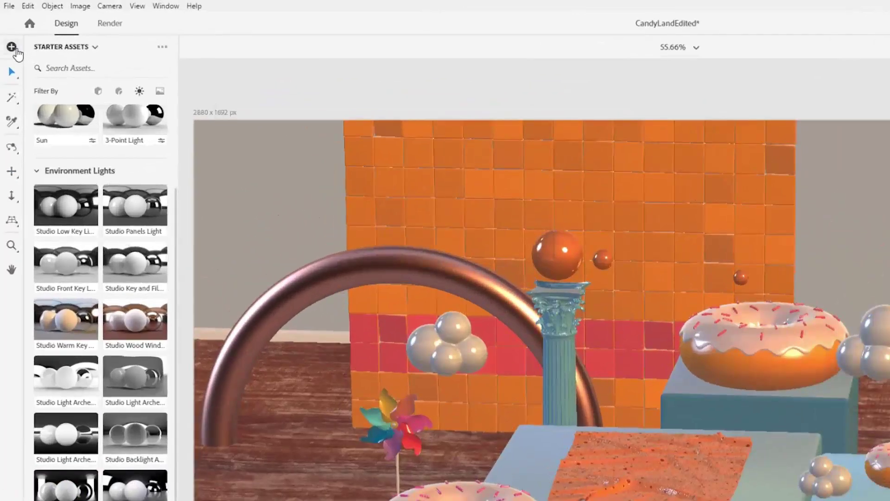
{"action": "left_click", "coordinate": [8, 31]}
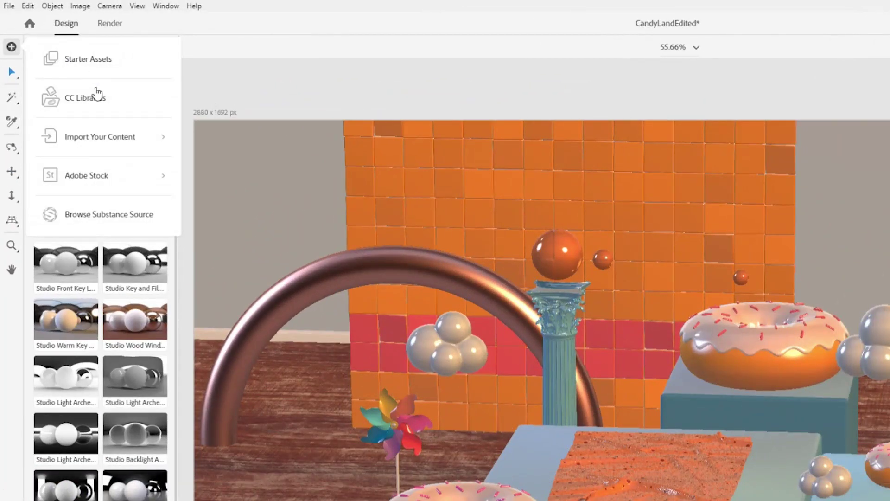
{"action": "left_click", "coordinate": [103, 138]}
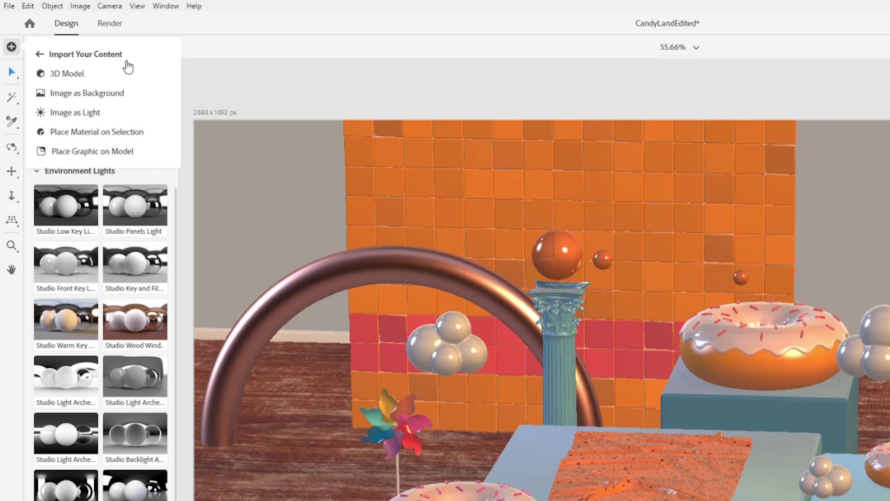
{"action": "left_click", "coordinate": [40, 54]}
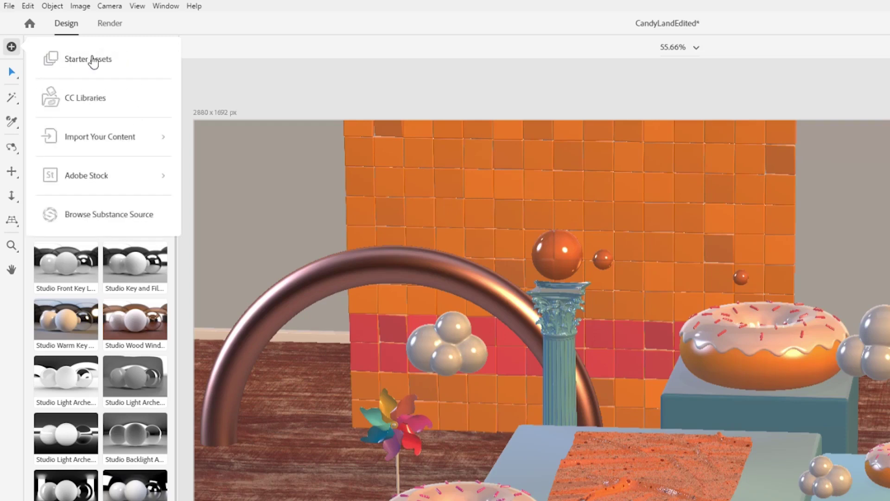
{"action": "left_click", "coordinate": [152, 180]}
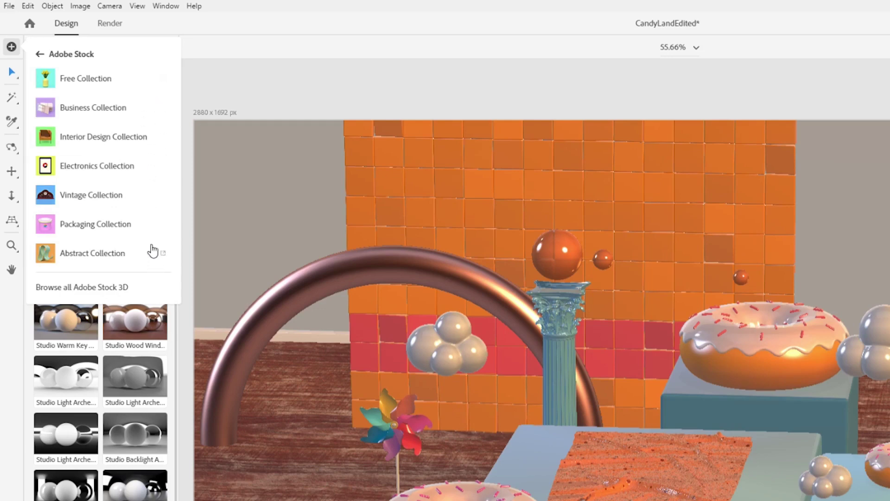
{"action": "left_click", "coordinate": [41, 54]}
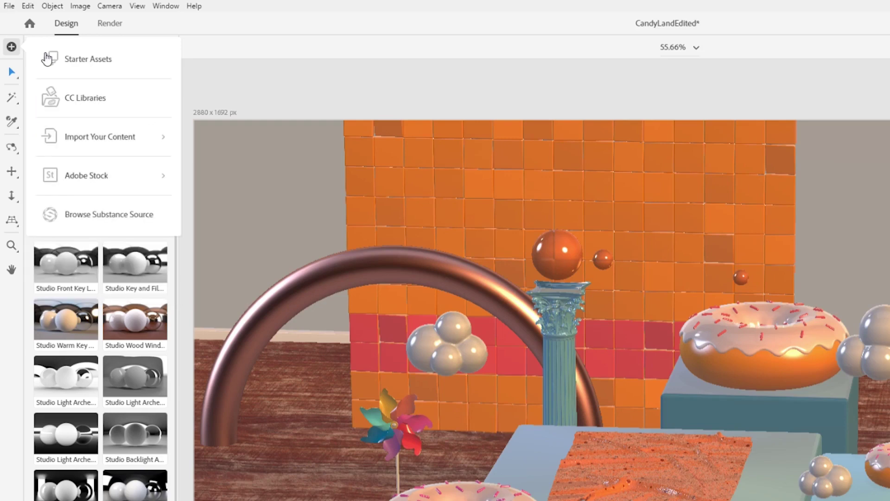
{"action": "left_click", "coordinate": [115, 63]}
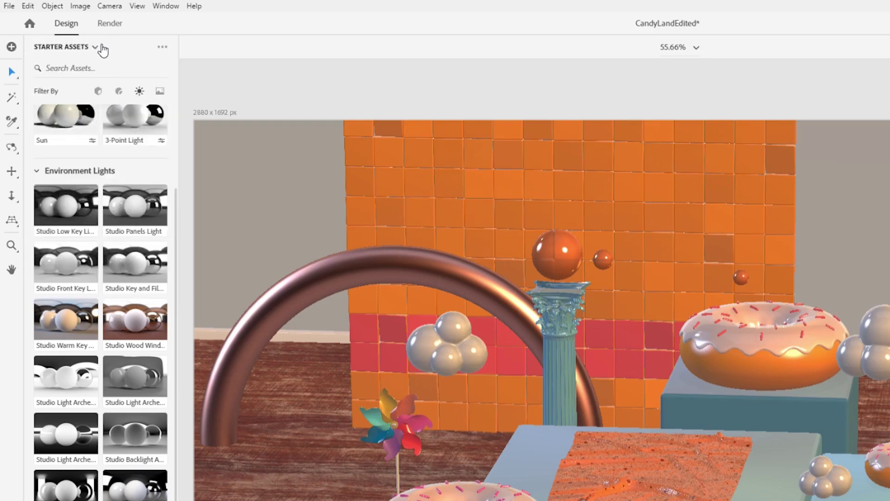
In the Candy Land library, search Adobe Stock for 'toy' and add the pink teddy bear
{"action": "left_click", "coordinate": [101, 46]}
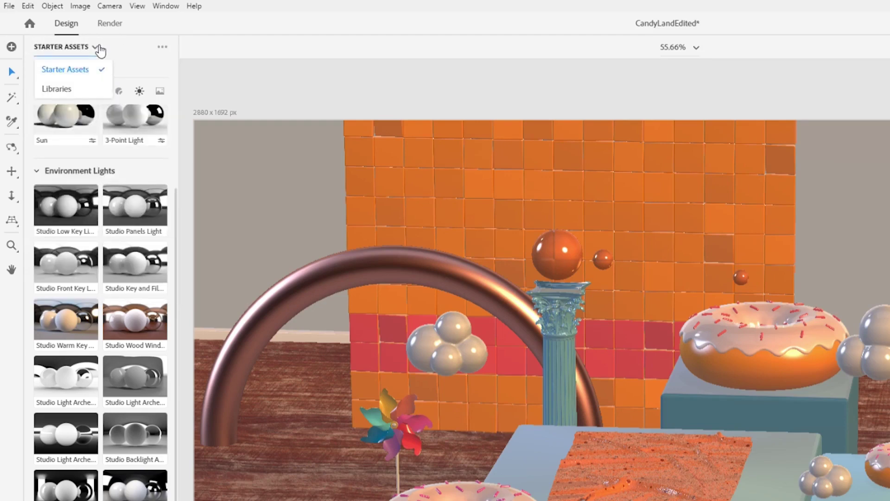
{"action": "left_click", "coordinate": [103, 89]}
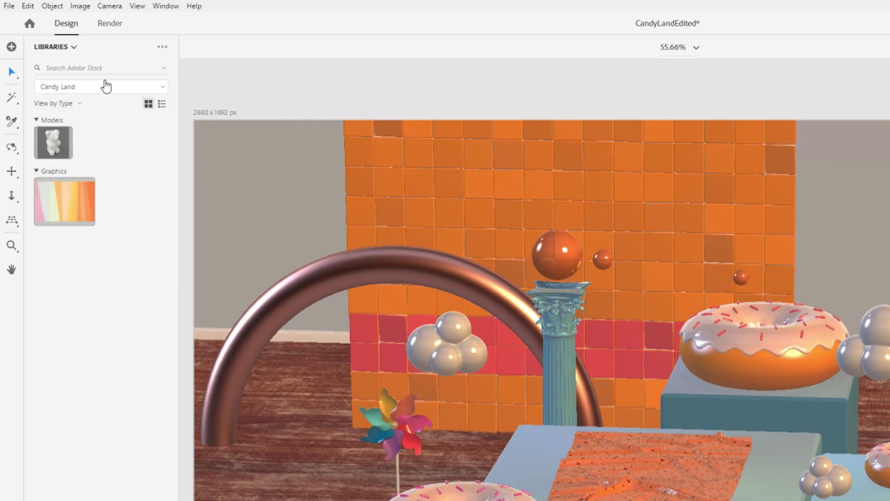
{"action": "left_click", "coordinate": [164, 68]}
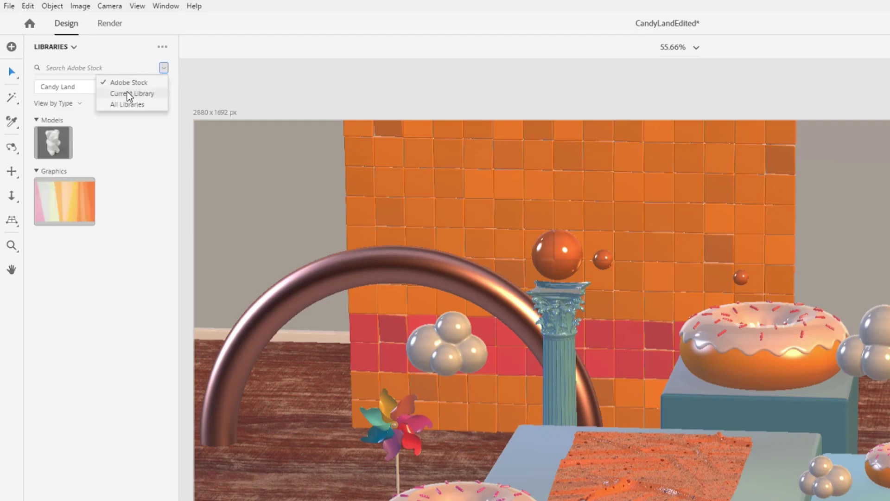
{"action": "left_click", "coordinate": [147, 81]}
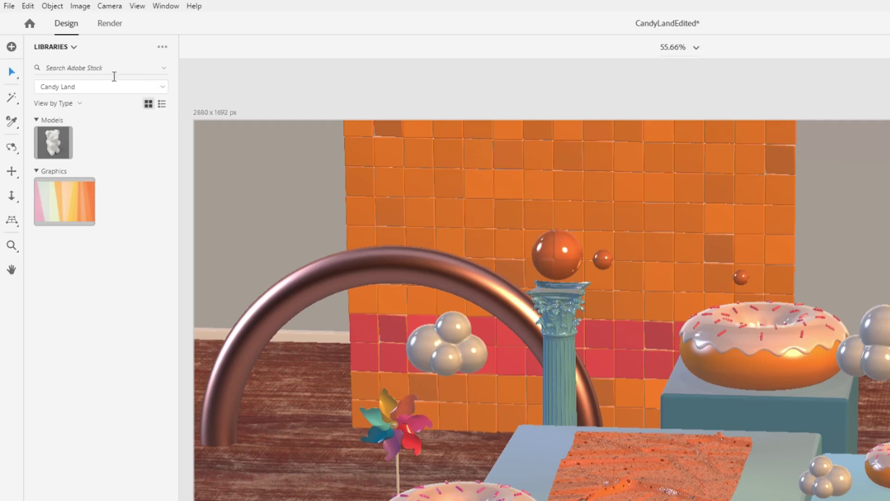
{"action": "left_click", "coordinate": [64, 75]}
{"action": "type", "text": "toy"}
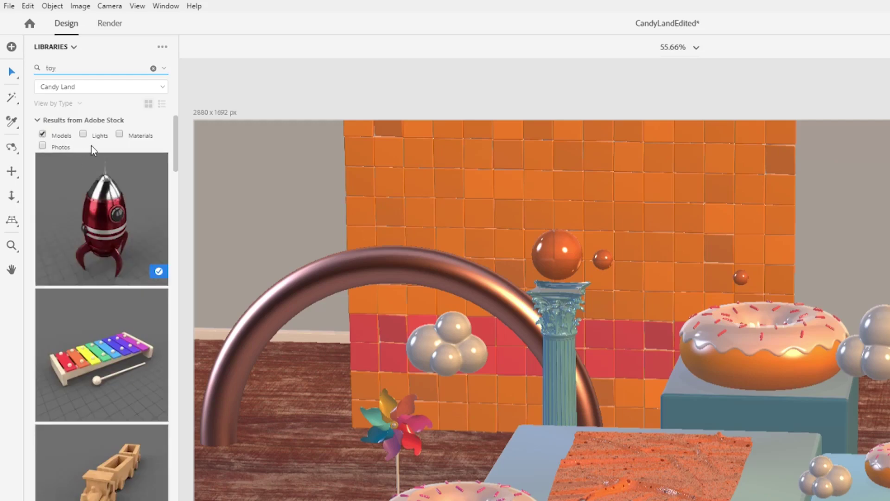
{"action": "scroll", "coordinate": [176, 139], "scroll_direction": "down", "scroll_amount": 10}
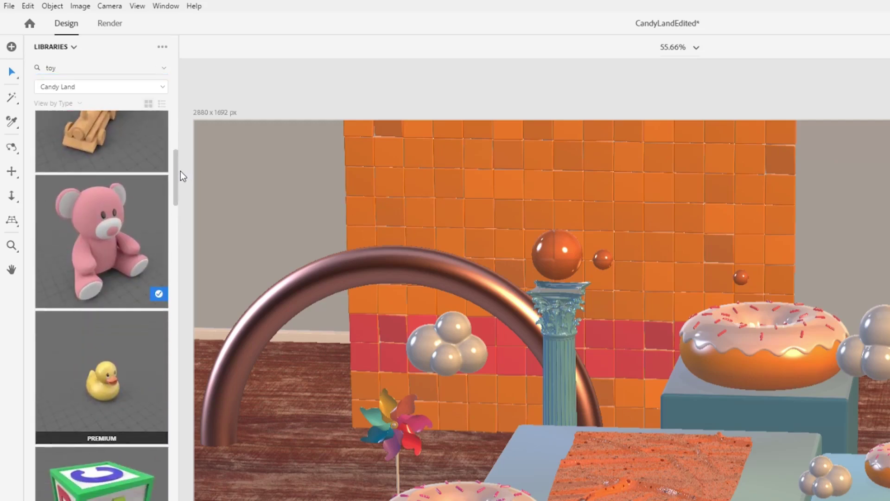
{"action": "left_click", "coordinate": [48, 188]}
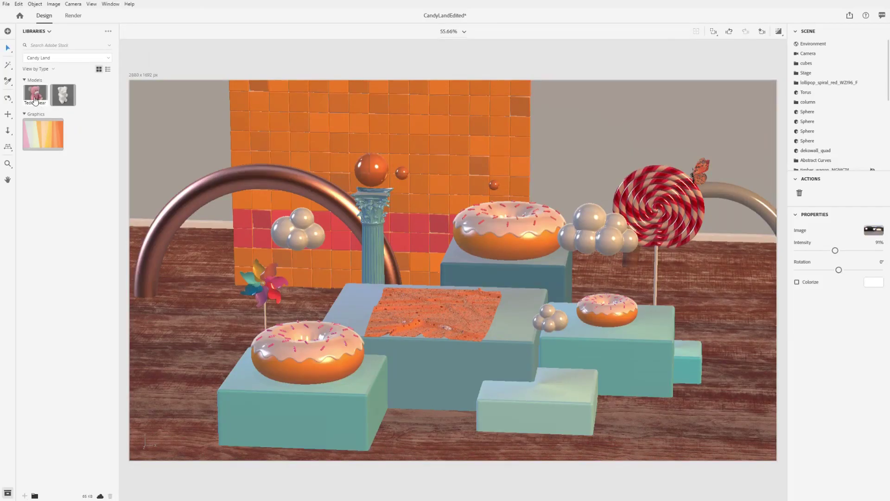
Place the teddy bear on the central platform and rotate it to about 39 degrees
{"action": "left_click_drag", "start_coordinate": [39, 109], "coordinate": [439, 318]}
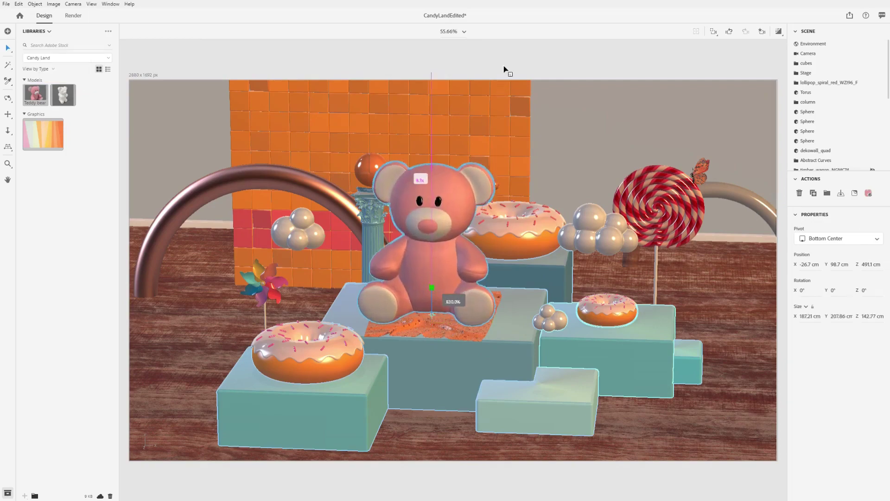
{"action": "left_click_drag", "start_coordinate": [445, 321], "coordinate": [625, 384]}
{"action": "key", "text": "1"}
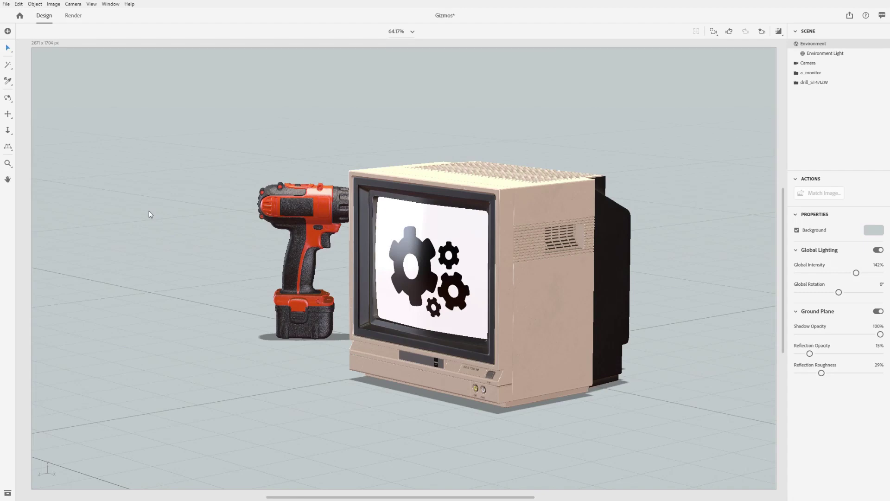
Select the drill and orbit the camera about 180° to view from behind the monitor
{"action": "left_click", "coordinate": [305, 202]}
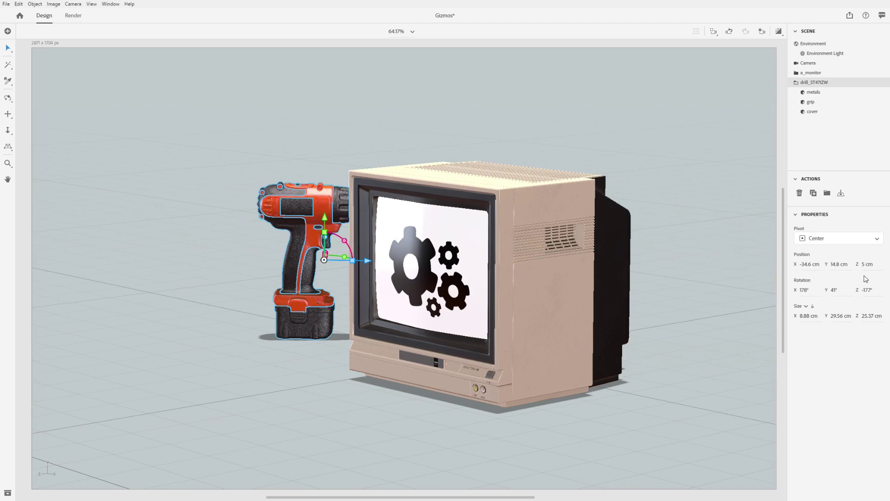
{"action": "left_click", "coordinate": [8, 98]}
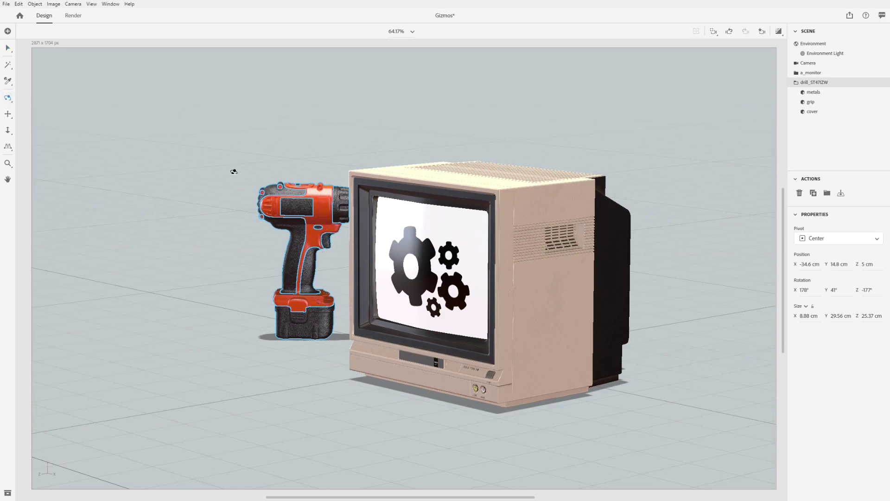
{"action": "left_click_drag", "start_coordinate": [621, 288], "coordinate": [85, 288]}
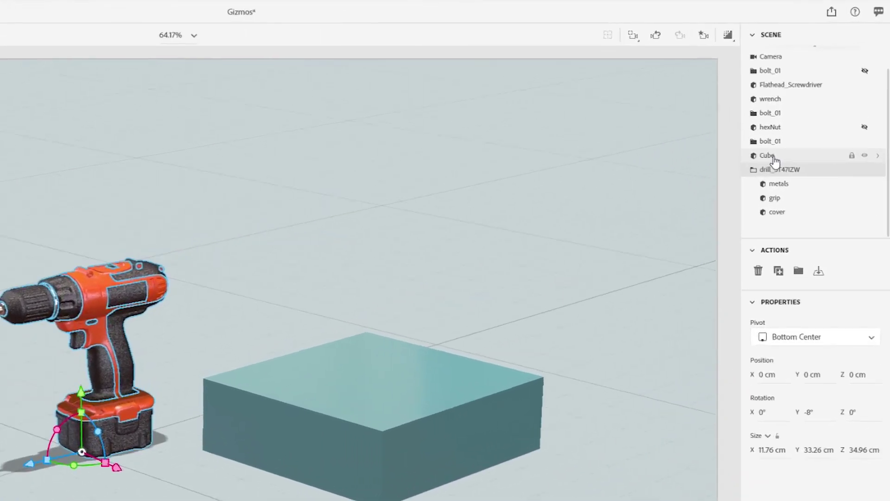
Select the Cube, a bolt_01, the wrench and the drill in the Scene panel
{"action": "left_click", "coordinate": [805, 114]}
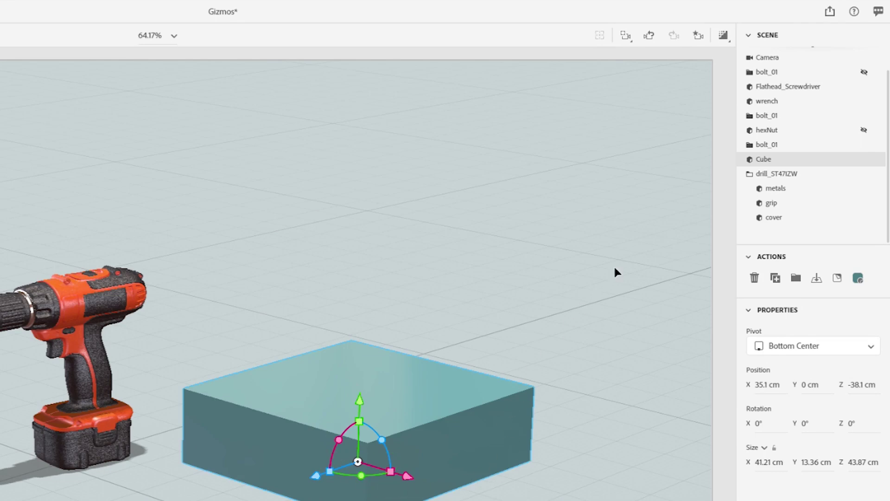
{"action": "left_click", "coordinate": [778, 145]}
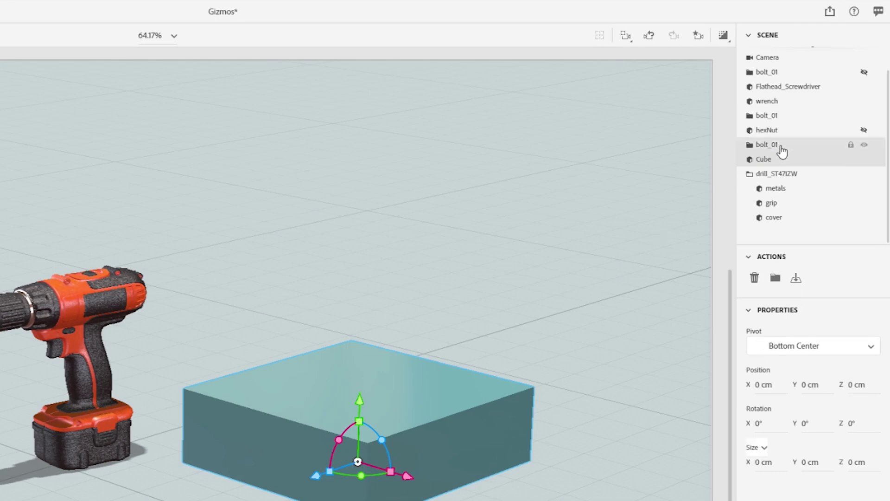
{"action": "left_click", "coordinate": [784, 103]}
{"action": "left_click", "coordinate": [781, 176]}
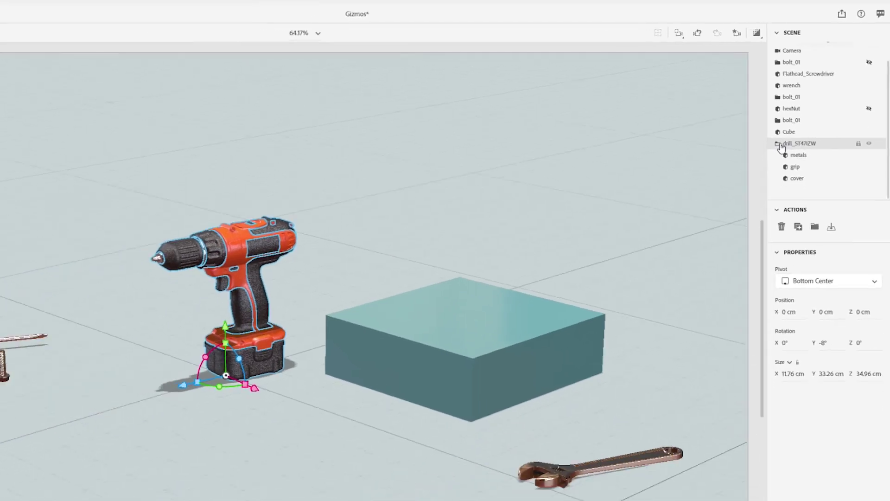
{"action": "left_click", "coordinate": [751, 175]}
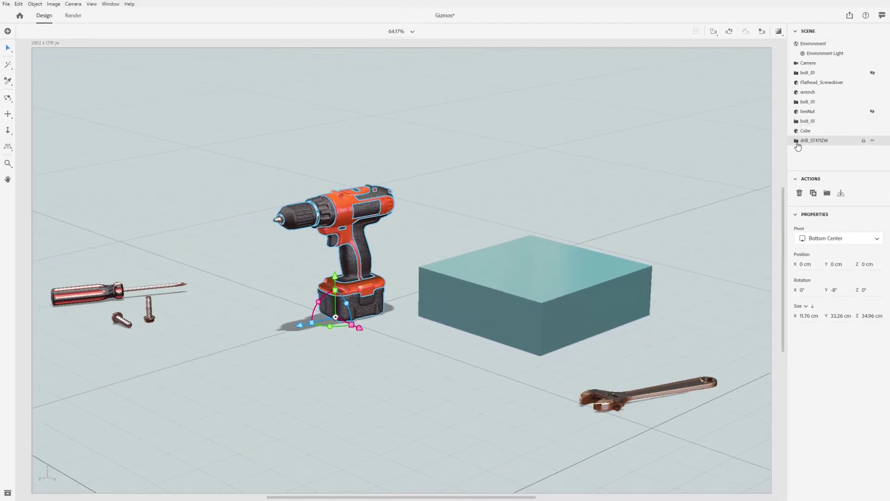
Expand the drill group, inspect its metals, grip and cover parts, then clear the selection
{"action": "left_click", "coordinate": [797, 140]}
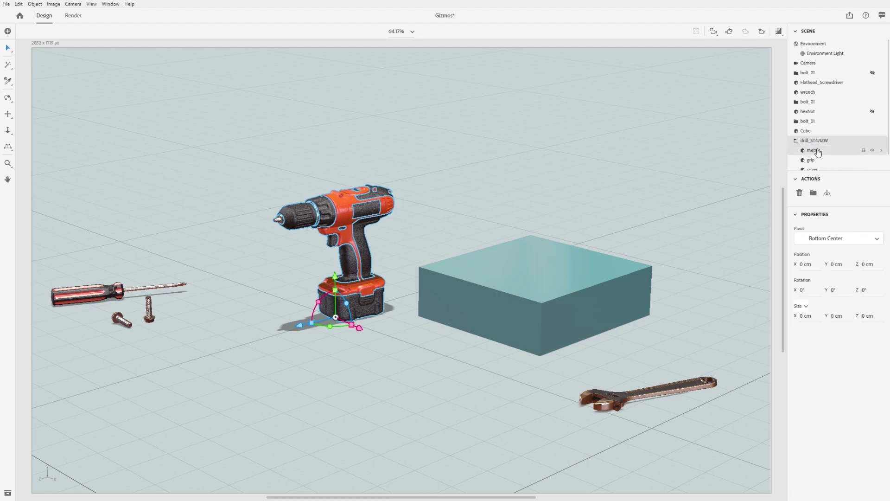
{"action": "left_click", "coordinate": [813, 150]}
{"action": "left_click", "coordinate": [827, 159]}
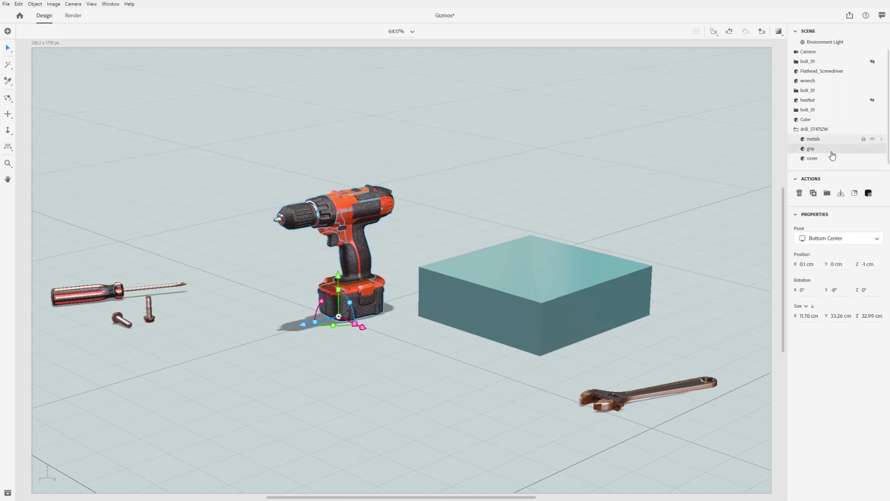
{"action": "scroll", "coordinate": [829, 157], "scroll_direction": "down", "scroll_amount": 1}
{"action": "left_click", "coordinate": [827, 152]}
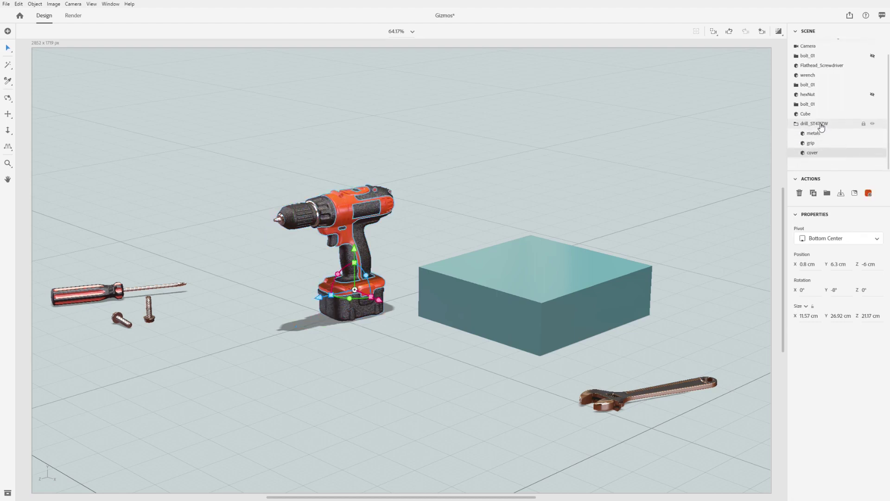
{"action": "left_click", "coordinate": [818, 124]}
{"action": "left_click", "coordinate": [797, 124]}
{"action": "left_click", "coordinate": [418, 242]}
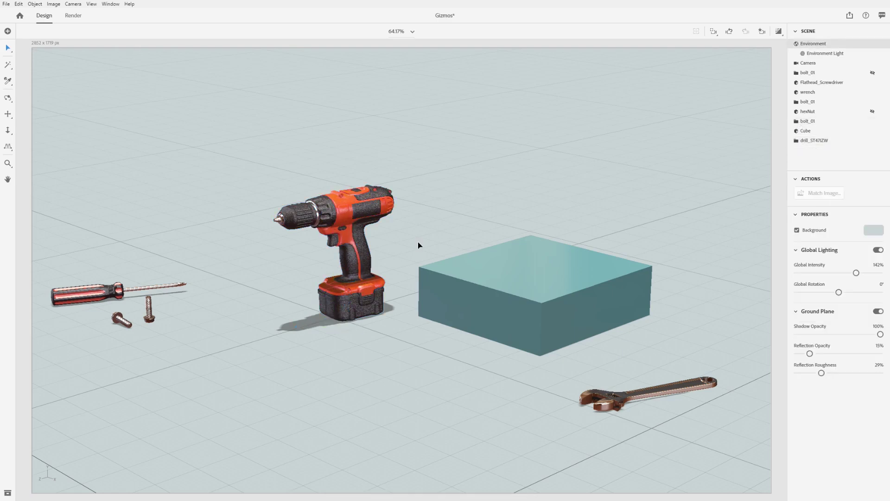
{"action": "mouse_move", "coordinate": [7, 49]}
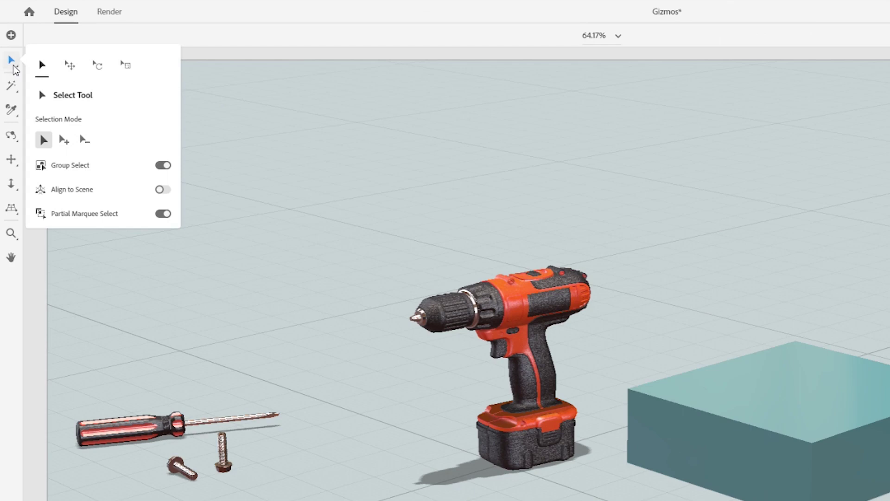
{"action": "left_click", "coordinate": [72, 70]}
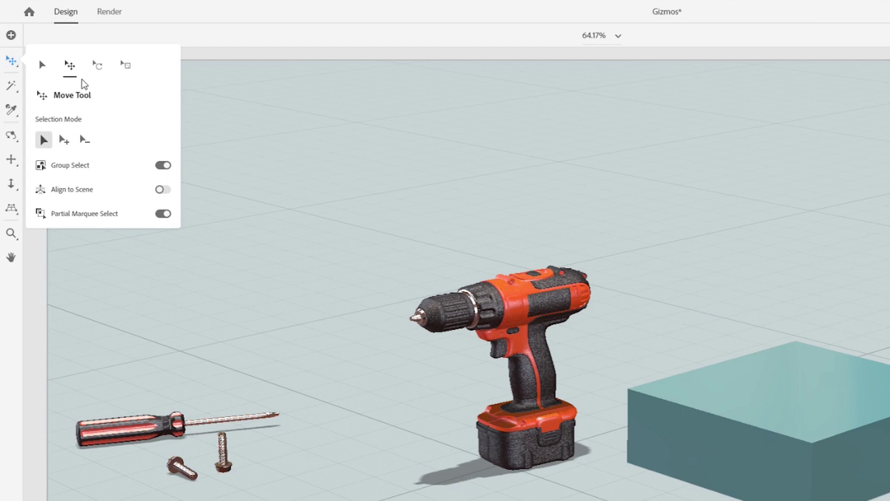
{"action": "left_click", "coordinate": [98, 66]}
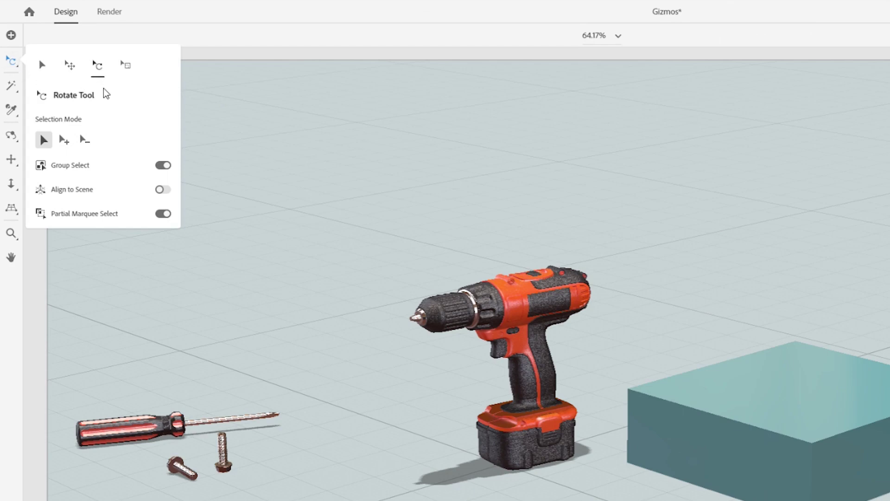
{"action": "left_click", "coordinate": [126, 67]}
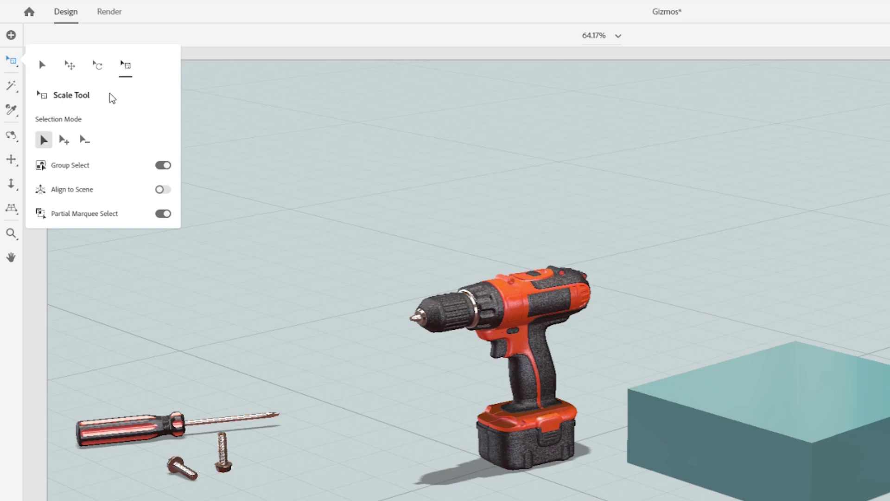
{"action": "left_click", "coordinate": [42, 65]}
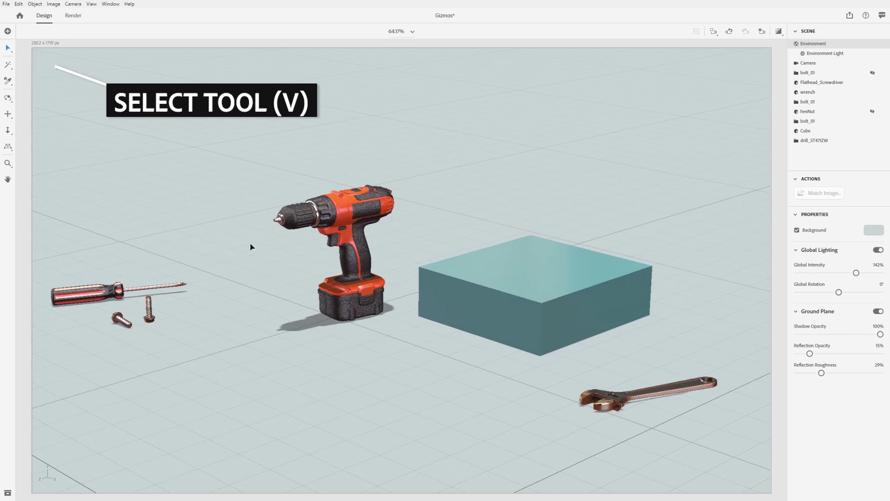
Stand the drill upright on the teal box top at X 38 cm, Z -30.8 cm
{"action": "left_click", "coordinate": [356, 251]}
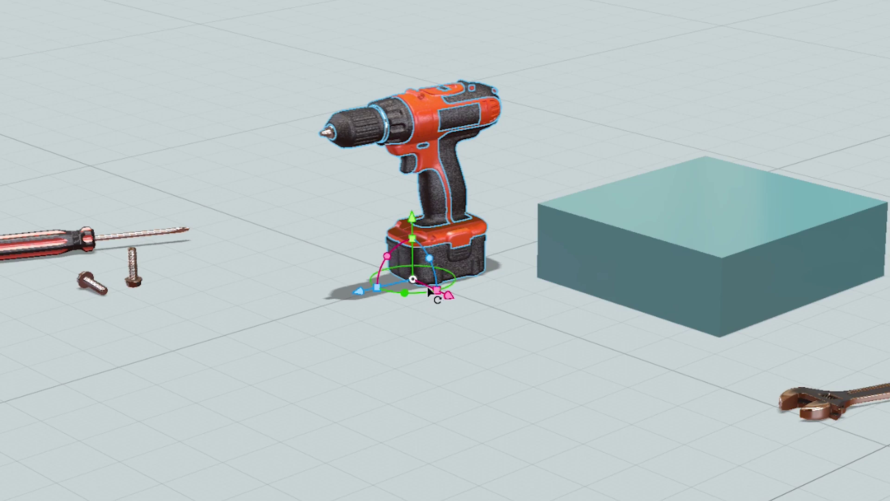
{"action": "left_click_drag", "start_coordinate": [413, 279], "coordinate": [630, 238]}
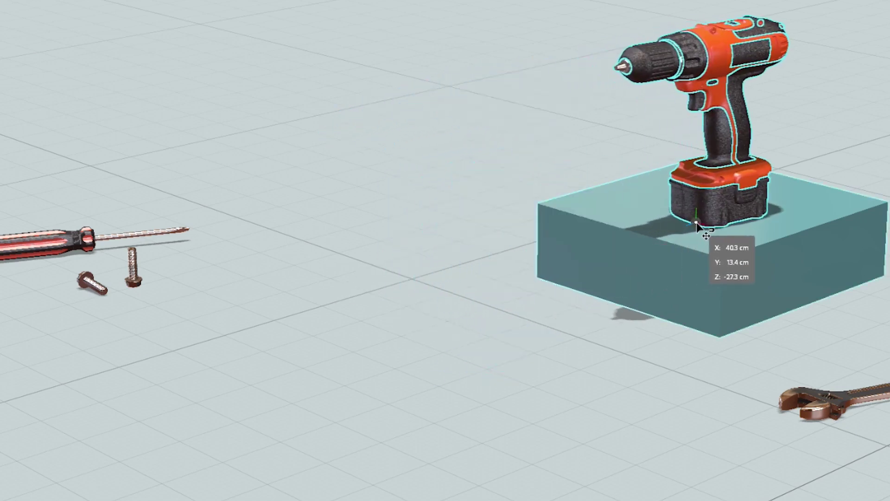
{"action": "left_click_drag", "start_coordinate": [696, 222], "coordinate": [697, 222]}
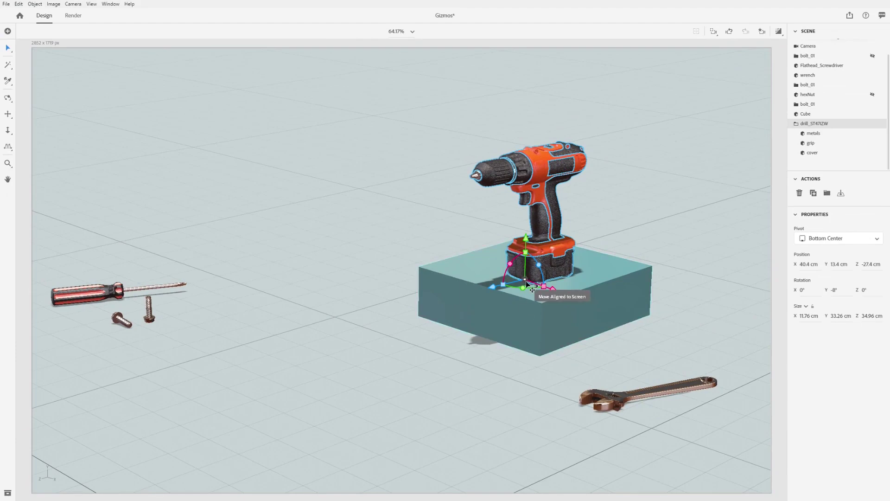
{"action": "mouse_move", "coordinate": [531, 289]}
{"action": "left_mouse_down"}
{"action": "mouse_move", "coordinate": [521, 199]}
{"action": "mouse_move", "coordinate": [272, 175]}
{"action": "mouse_move", "coordinate": [158, 190]}
{"action": "mouse_move", "coordinate": [133, 337]}
{"action": "mouse_move", "coordinate": [205, 412]}
{"action": "mouse_move", "coordinate": [648, 408]}
{"action": "mouse_move", "coordinate": [663, 264]}
{"action": "mouse_move", "coordinate": [612, 240]}
{"action": "mouse_move", "coordinate": [510, 266]}
{"action": "mouse_move", "coordinate": [515, 289]}
{"action": "left_mouse_up"}
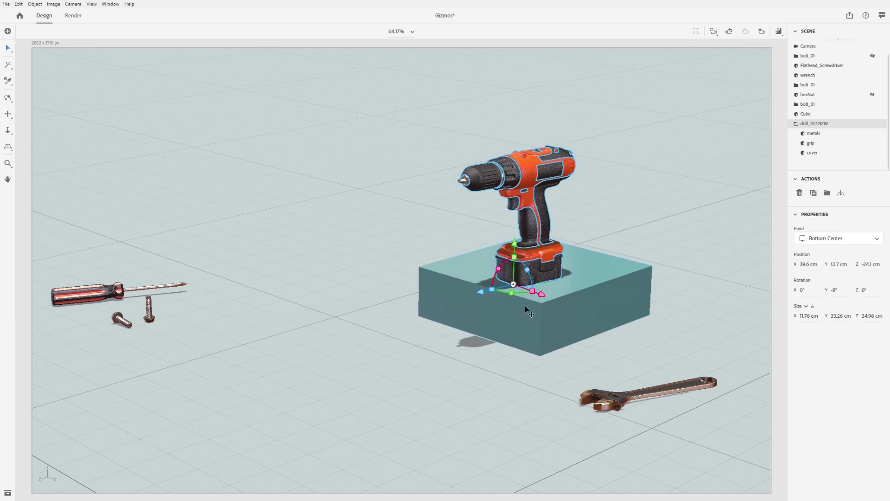
{"action": "left_click_drag", "start_coordinate": [549, 240], "coordinate": [526, 274]}
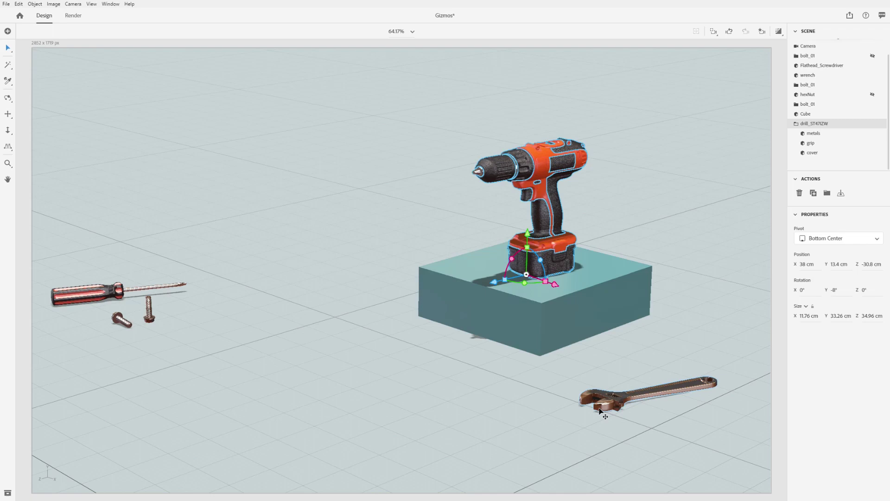
Shift the drill across the box, make it 130% taller and widen it along Z
{"action": "left_click_drag", "start_coordinate": [564, 226], "coordinate": [528, 253]}
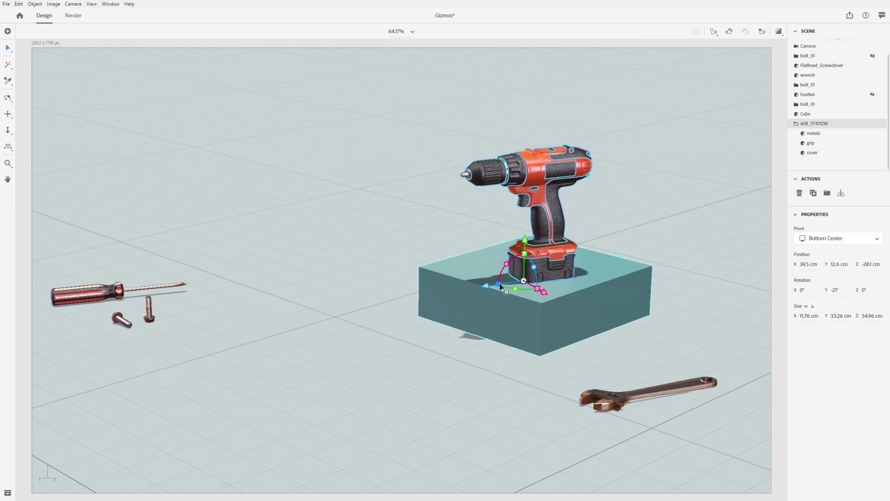
{"action": "left_click_drag", "start_coordinate": [499, 283], "coordinate": [532, 289]}
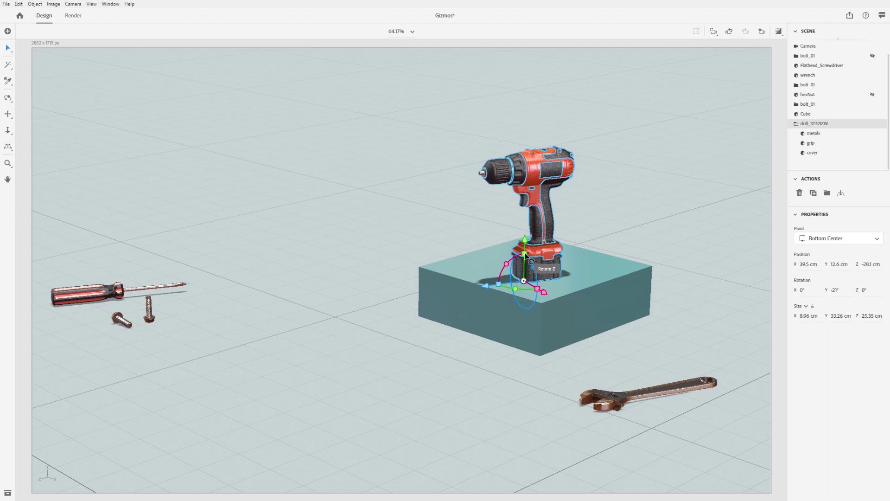
{"action": "mouse_move", "coordinate": [524, 254]}
{"action": "left_mouse_down"}
{"action": "mouse_move", "coordinate": [561, 230]}
{"action": "mouse_move", "coordinate": [541, 258]}
{"action": "left_mouse_up"}
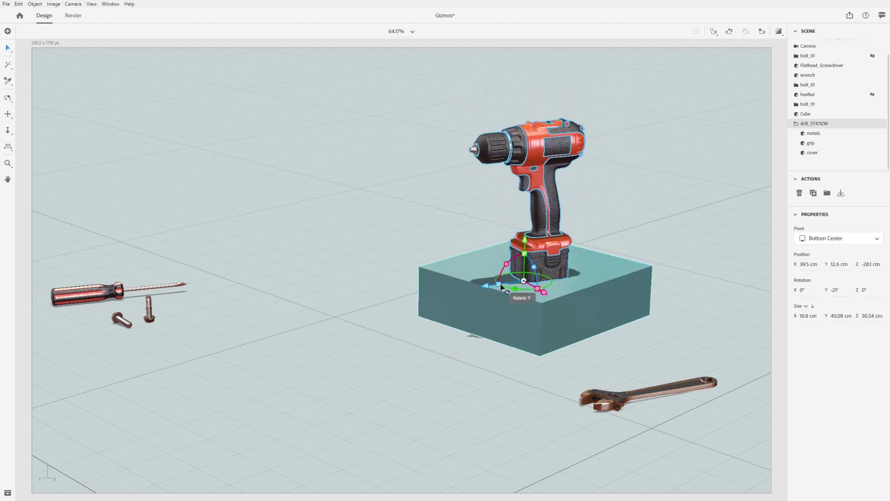
{"action": "left_click_drag", "start_coordinate": [499, 283], "coordinate": [306, 250]}
Turn on Align to Scene for the Select tool and adjust the drill's height above the ground
{"action": "left_click", "coordinate": [8, 48]}
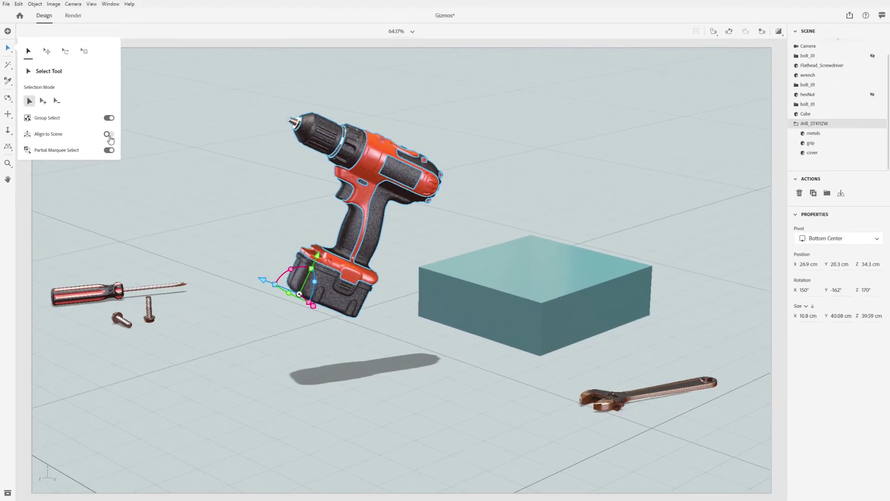
{"action": "left_click", "coordinate": [163, 190]}
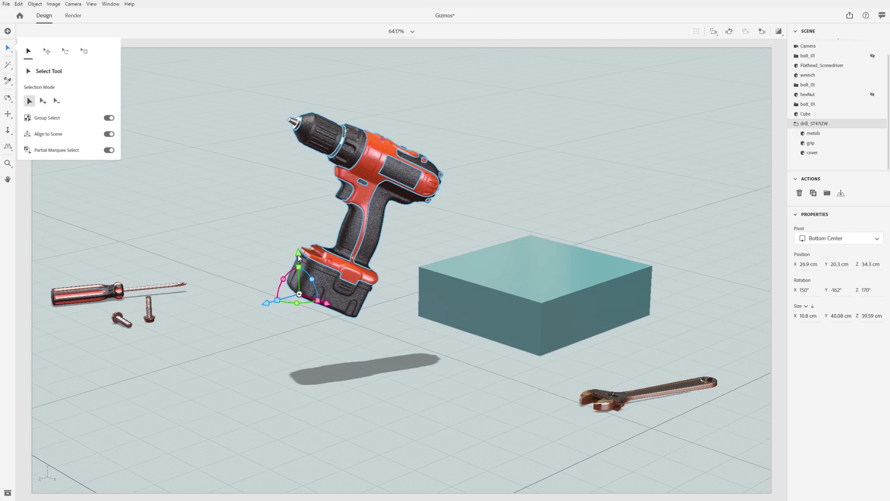
{"action": "left_click_drag", "start_coordinate": [299, 254], "coordinate": [327, 299]}
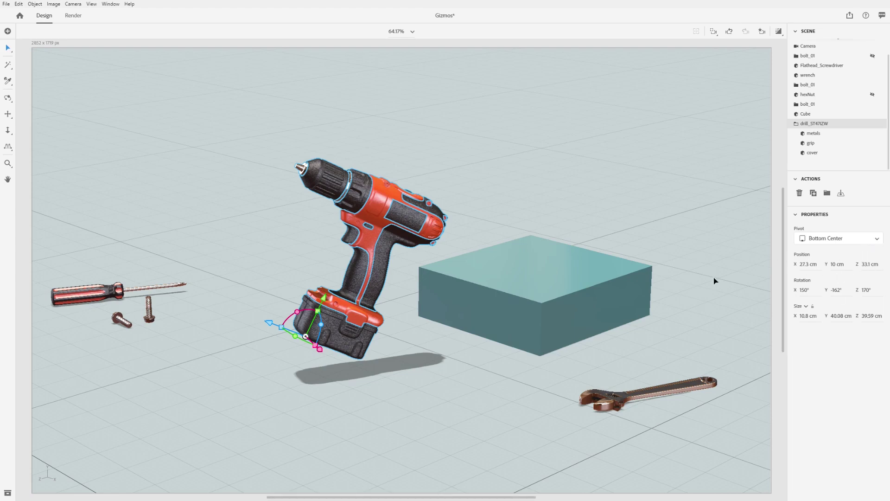
{"action": "mouse_move", "coordinate": [327, 303]}
{"action": "left_mouse_down"}
{"action": "mouse_move", "coordinate": [389, 227]}
{"action": "mouse_move", "coordinate": [317, 288]}
{"action": "mouse_move", "coordinate": [335, 310]}
{"action": "left_mouse_up"}
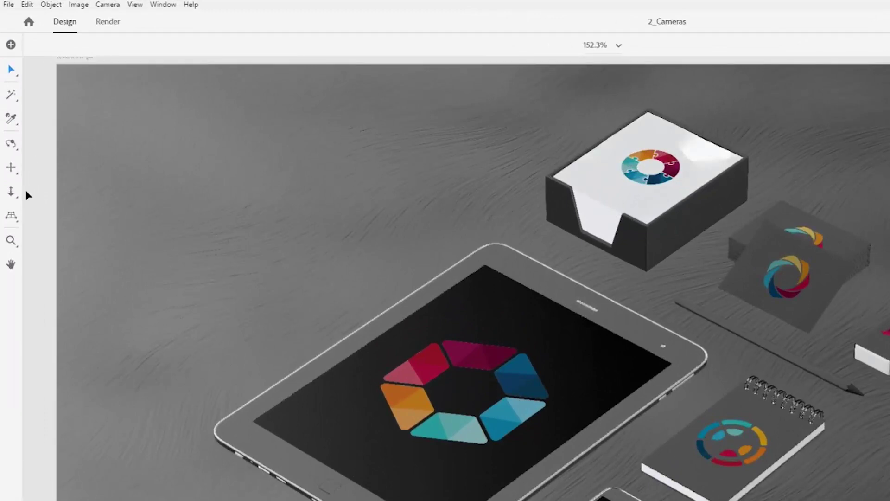
Orbit, pan and dolly the camera to a higher, closer view of the stationery and tablet
{"action": "left_click", "coordinate": [15, 146]}
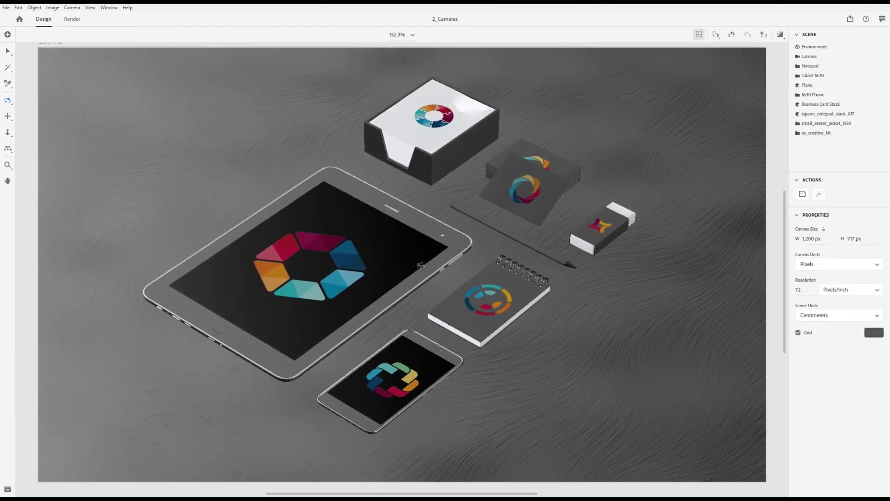
{"action": "left_click_drag", "start_coordinate": [420, 265], "coordinate": [505, 269]}
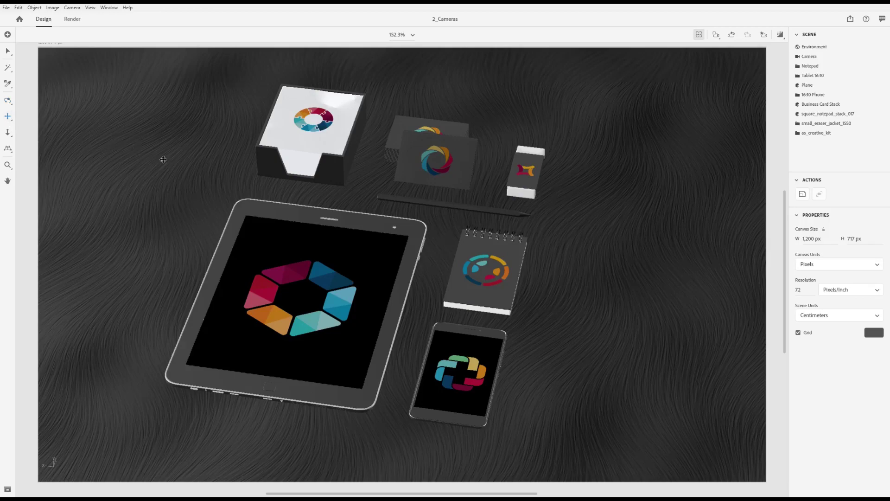
{"action": "left_click_drag", "start_coordinate": [406, 182], "coordinate": [420, 200]}
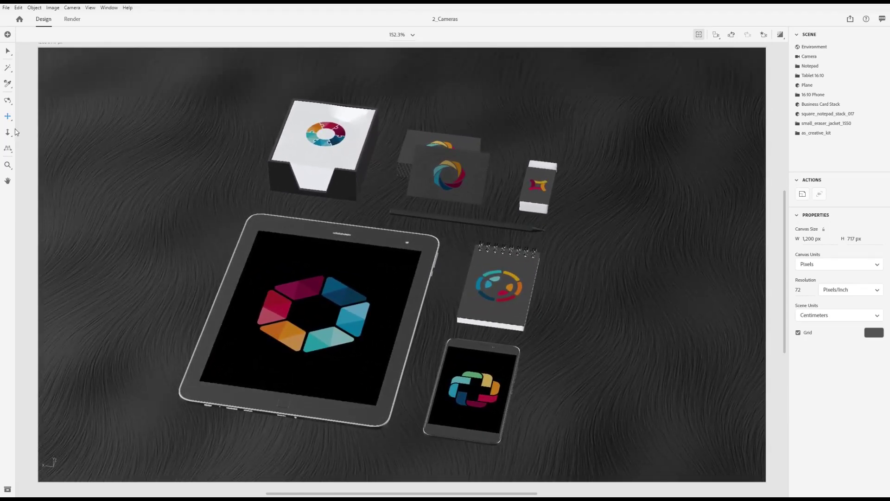
{"action": "mouse_move", "coordinate": [459, 193]}
{"action": "left_mouse_down"}
{"action": "mouse_move", "coordinate": [470, 135]}
{"action": "mouse_move", "coordinate": [461, 188]}
{"action": "left_mouse_up"}
{"action": "left_click_drag", "start_coordinate": [236, 358], "coordinate": [252, 279]}
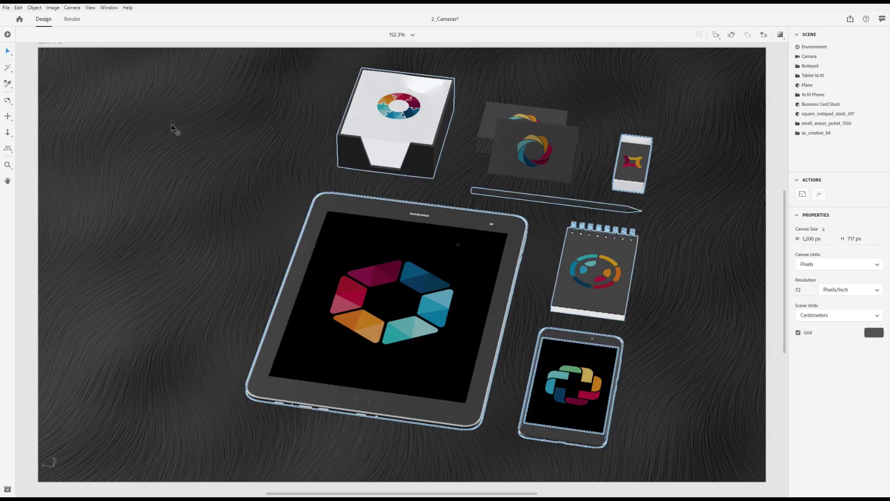
Frame the camera on the Business Card Stack, then on the 16:10 Phone, and deselect
{"action": "left_click", "coordinate": [521, 149]}
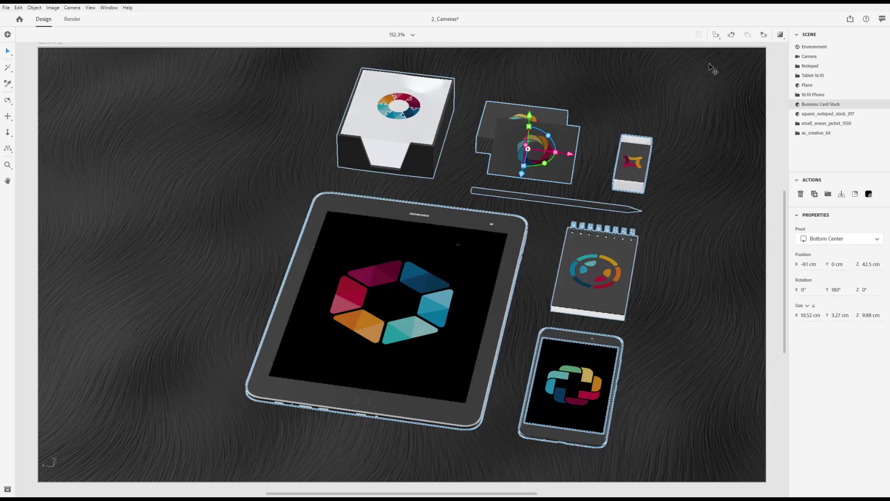
{"action": "left_click", "coordinate": [718, 37]}
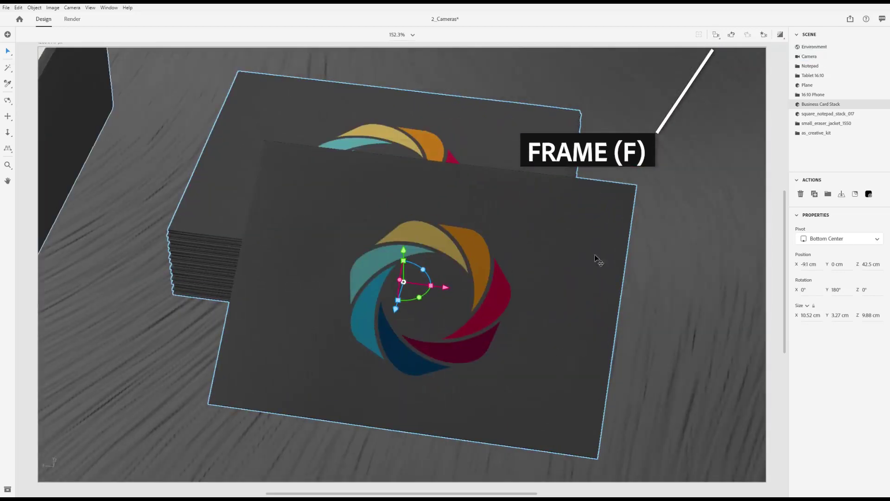
{"action": "left_click", "coordinate": [824, 96]}
{"action": "key", "text": "f"}
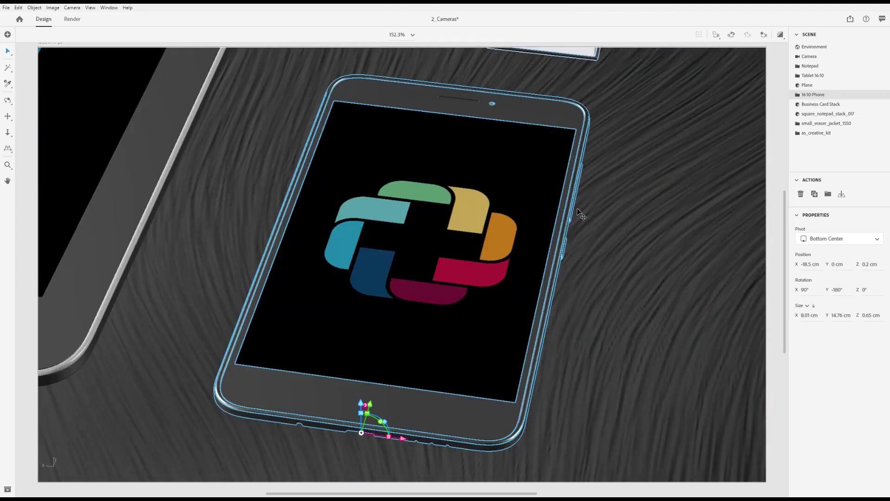
{"action": "left_click", "coordinate": [635, 269]}
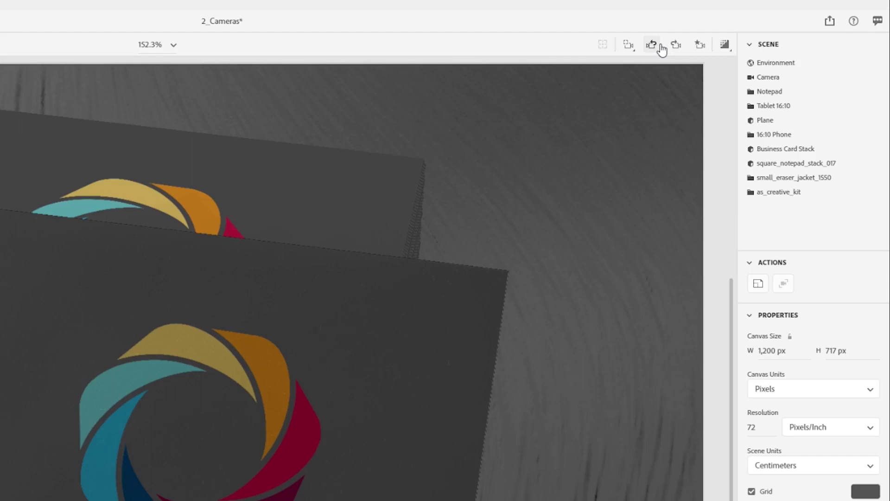
{"action": "key", "text": "ctrl+z"}
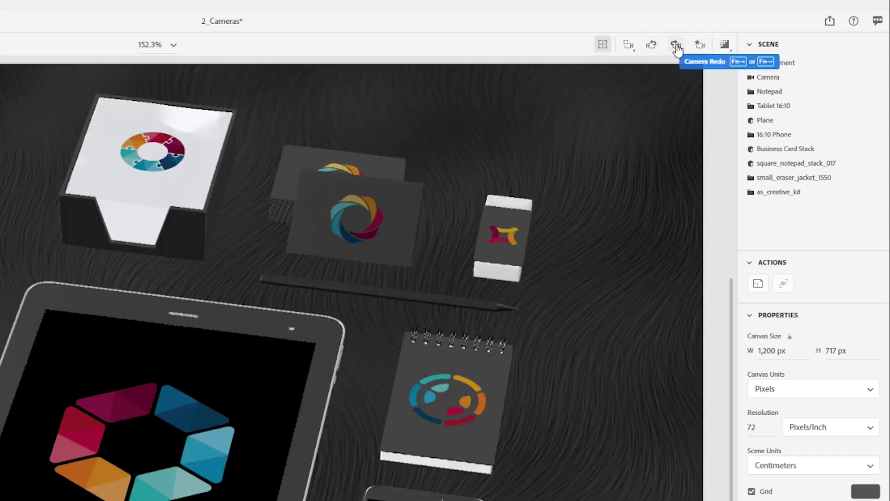
{"action": "left_click", "coordinate": [676, 45]}
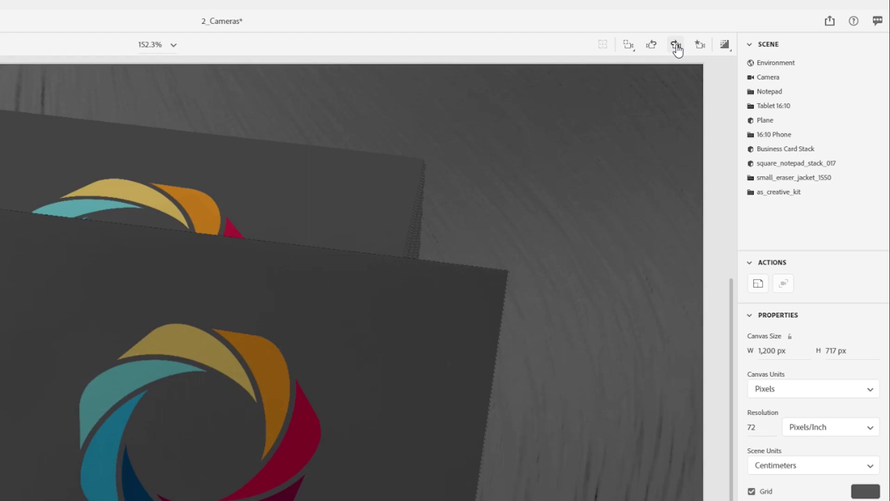
{"action": "left_click", "coordinate": [675, 45]}
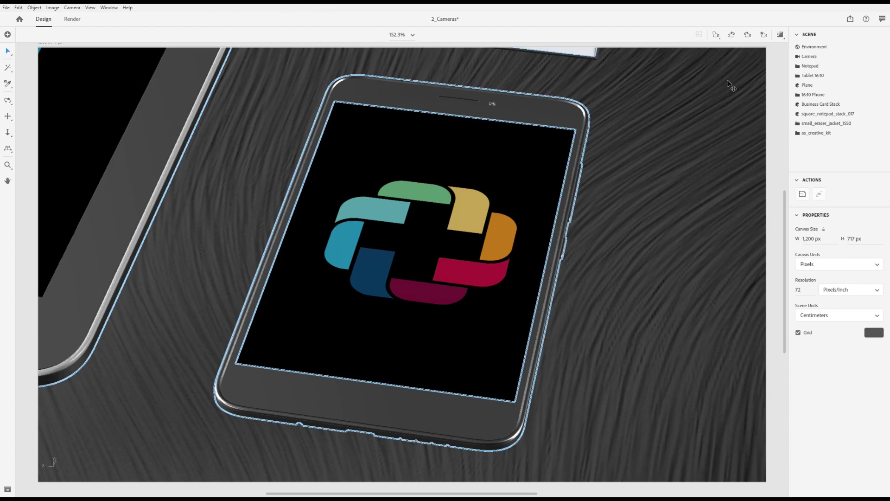
Add a View 8 camera bookmark, then preview Views 1, 2, 3 and back to 8
{"action": "left_click", "coordinate": [763, 35]}
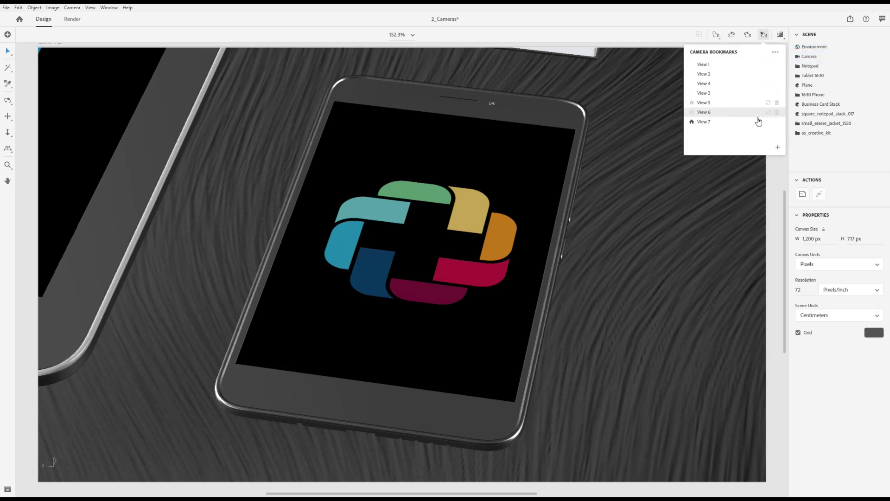
{"action": "left_click", "coordinate": [778, 147]}
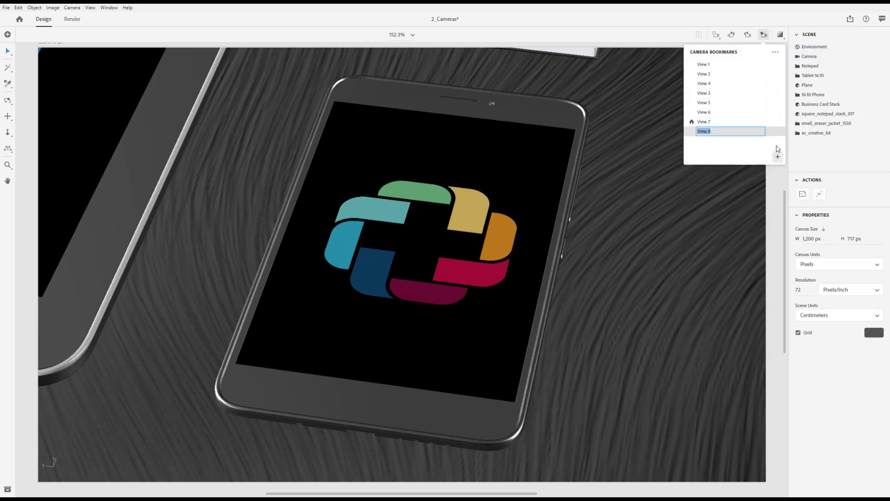
{"action": "left_click", "coordinate": [744, 65]}
{"action": "left_click", "coordinate": [741, 75]}
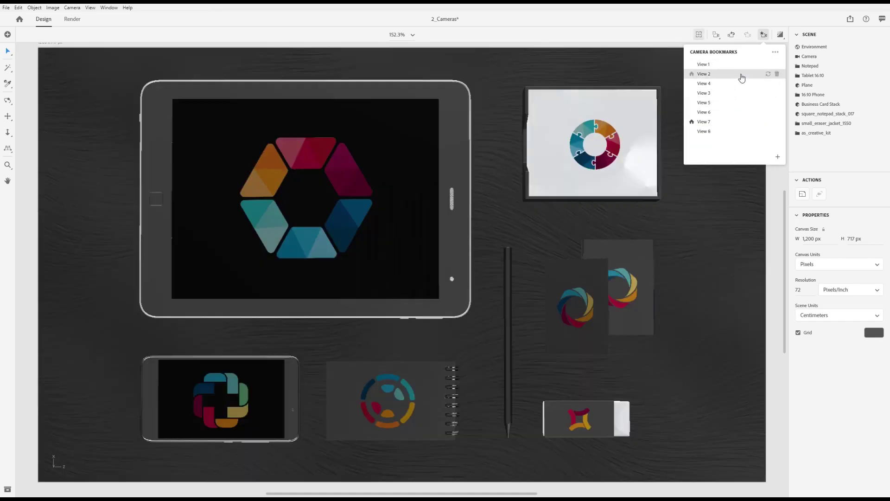
{"action": "left_click", "coordinate": [735, 93]}
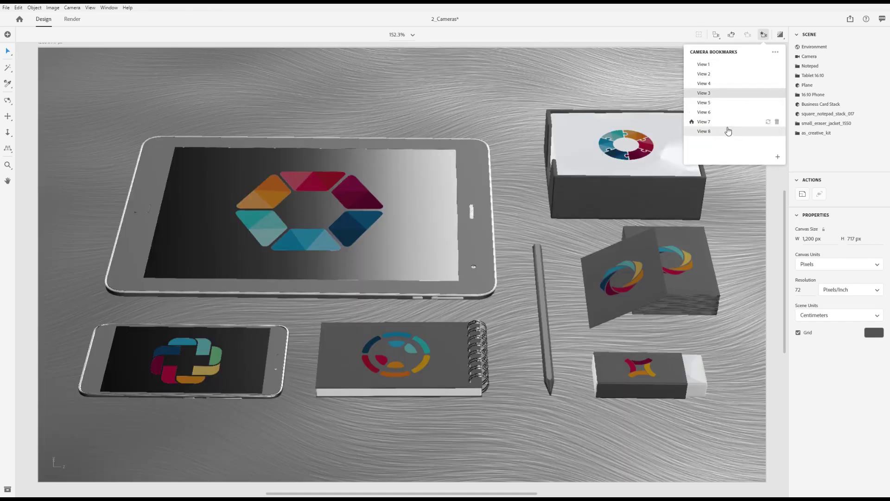
{"action": "left_click", "coordinate": [728, 131]}
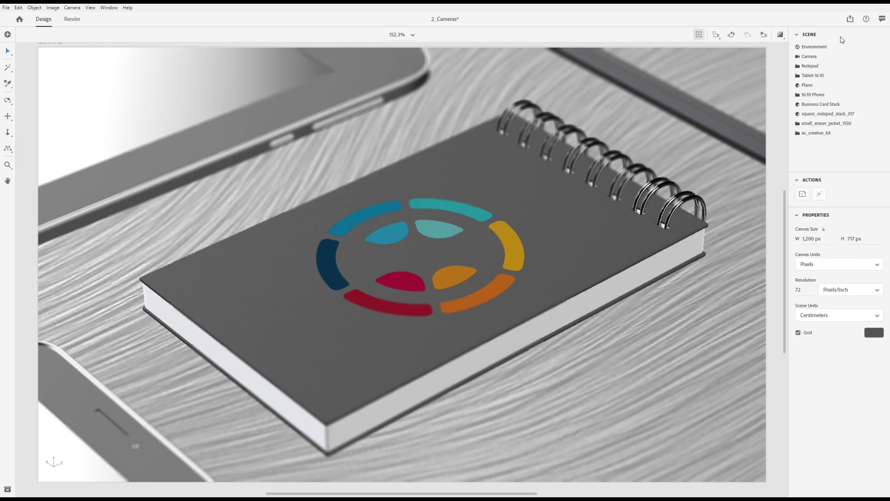
Orbit the camera around the notepad and narrow its field of view to 12°
{"action": "left_click", "coordinate": [843, 57]}
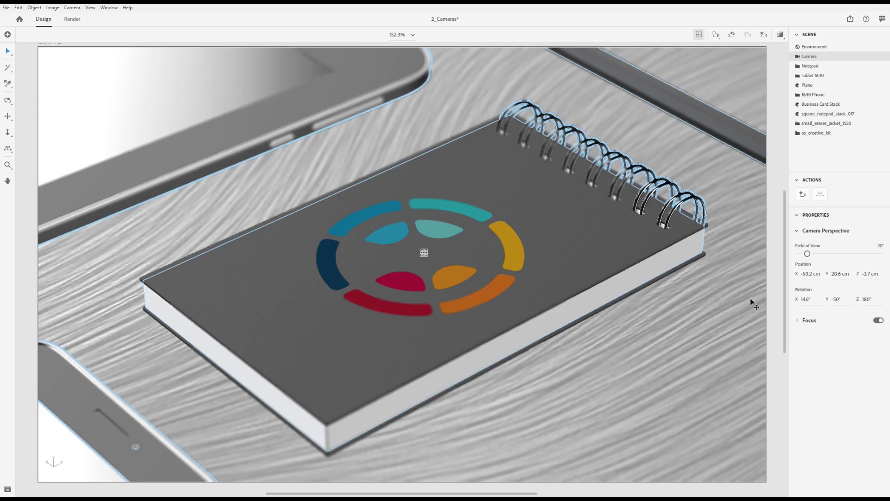
{"action": "key", "text": "1"}
{"action": "mouse_move", "coordinate": [730, 303]}
{"action": "left_mouse_down"}
{"action": "mouse_move", "coordinate": [764, 294]}
{"action": "mouse_move", "coordinate": [709, 311]}
{"action": "mouse_move", "coordinate": [676, 358]}
{"action": "mouse_move", "coordinate": [705, 301]}
{"action": "mouse_move", "coordinate": [749, 284]}
{"action": "mouse_move", "coordinate": [738, 294]}
{"action": "left_mouse_up"}
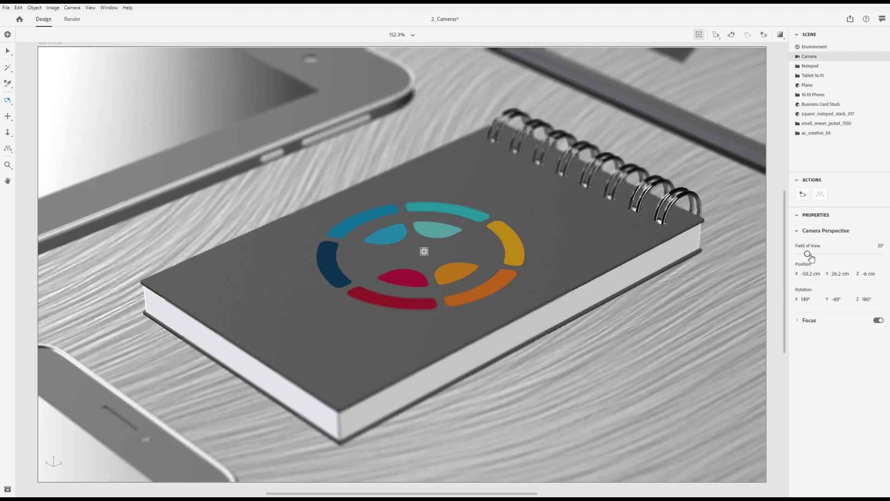
{"action": "left_click_drag", "start_coordinate": [807, 253], "coordinate": [809, 260]}
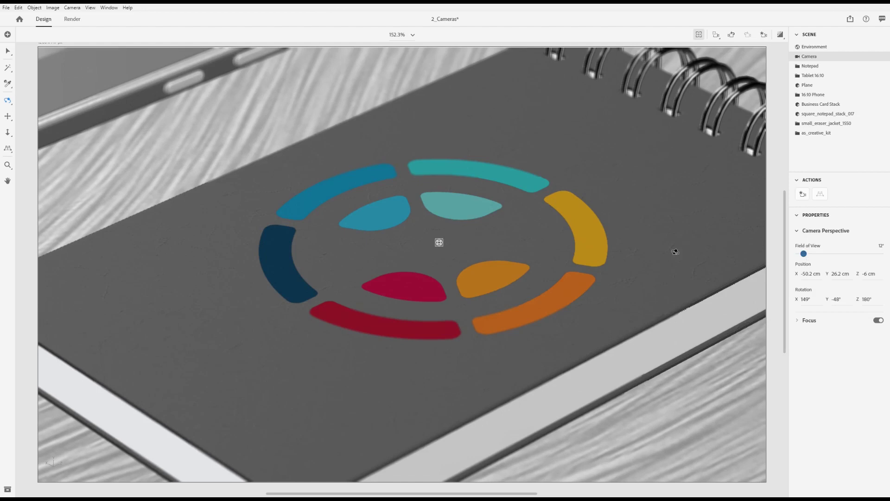
Select the notepad and frame the whole of it in view
{"action": "key", "text": "v"}
{"action": "left_click", "coordinate": [606, 250]}
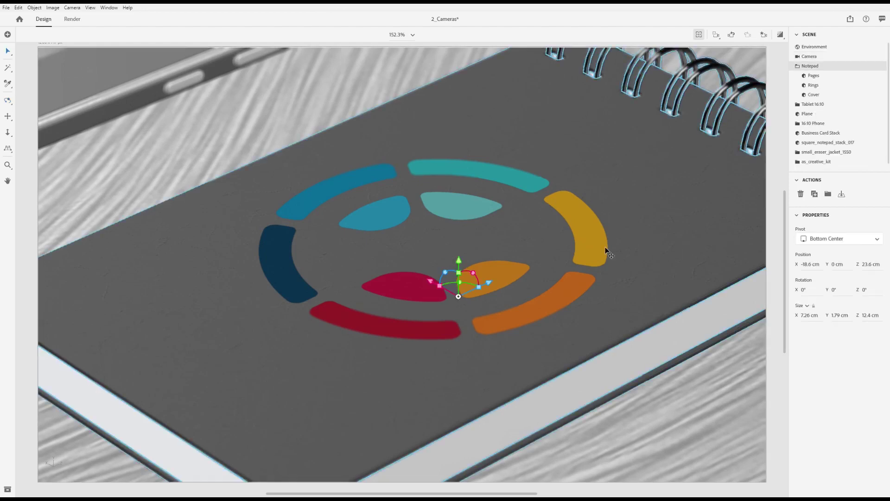
{"action": "key", "text": "f"}
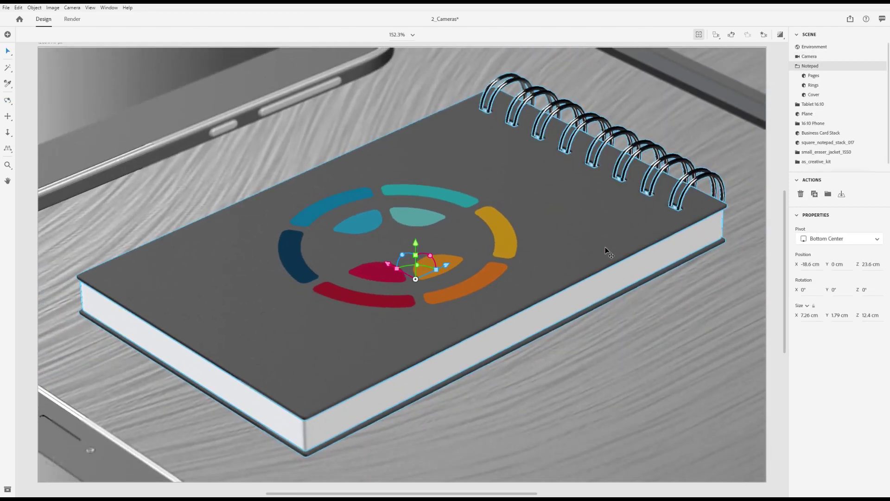
Enable the camera's depth-of-field focus and pan to center the notepad
{"action": "left_click", "coordinate": [826, 57]}
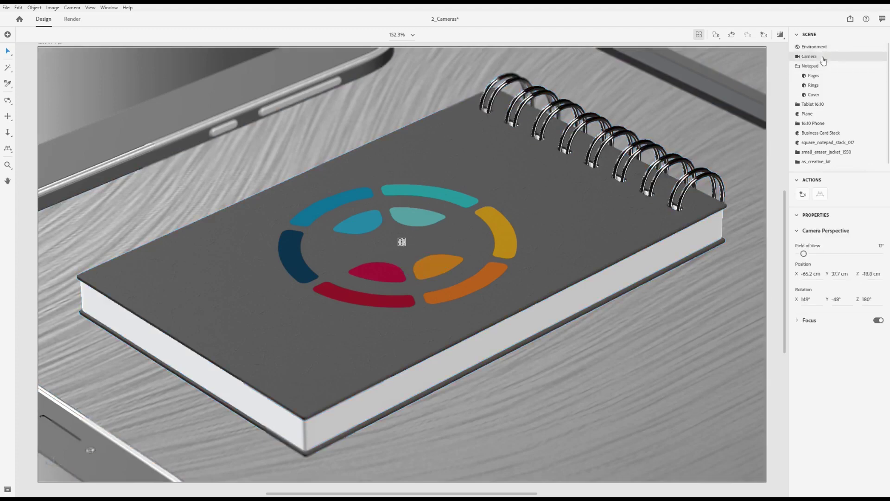
{"action": "left_click", "coordinate": [801, 323]}
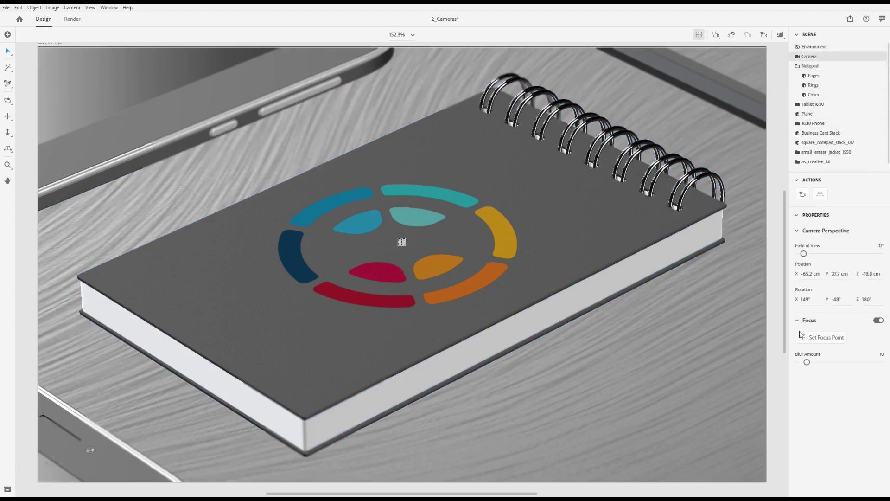
{"action": "left_click", "coordinate": [878, 320]}
{"action": "left_click", "coordinate": [878, 320]}
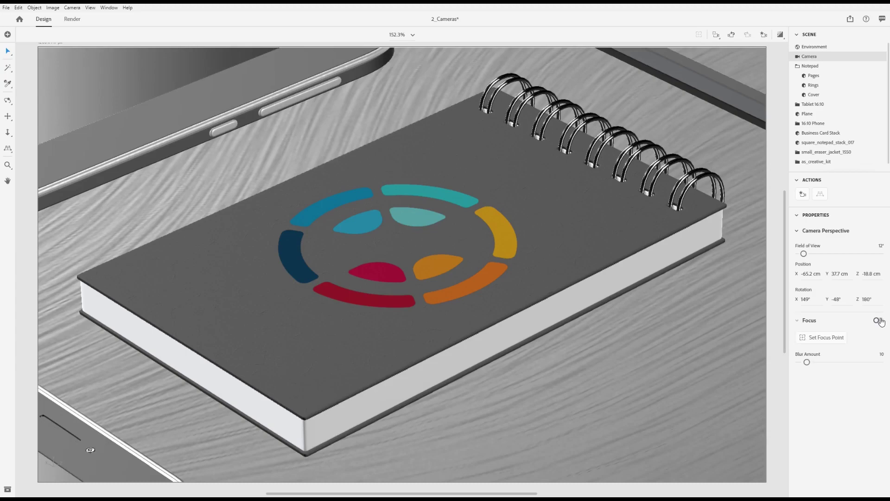
{"action": "scroll", "coordinate": [540, 174], "scroll_direction": "down", "scroll_amount": 5}
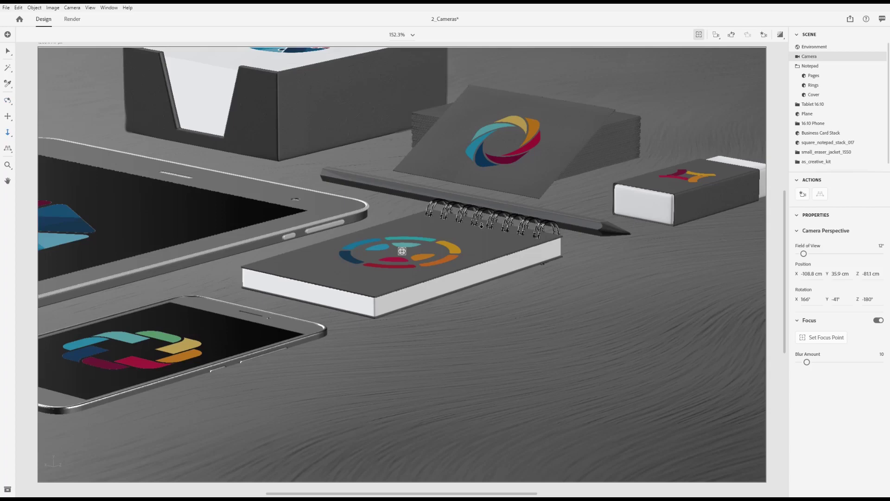
{"action": "scroll", "coordinate": [558, 186], "scroll_direction": "up", "scroll_amount": 5}
{"action": "middle_click_drag", "start_coordinate": [562, 220], "coordinate": [626, 246]}
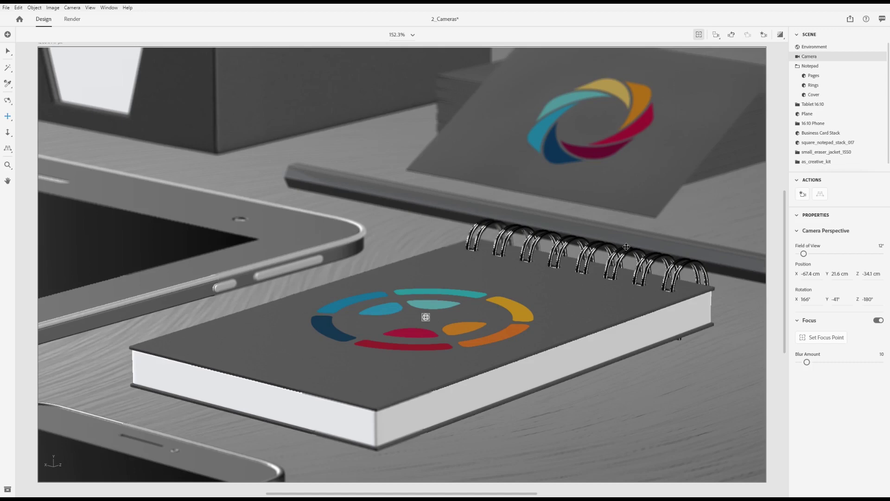
Set the focus point on the notepad logo with a blur amount of about 19.9
{"action": "left_click", "coordinate": [816, 337]}
{"action": "left_click", "coordinate": [647, 107]}
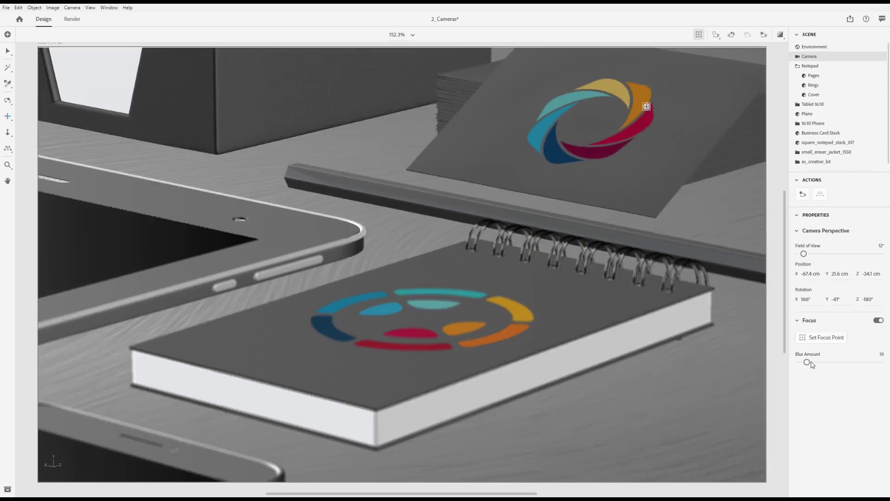
{"action": "left_click_drag", "start_coordinate": [809, 364], "coordinate": [853, 363]}
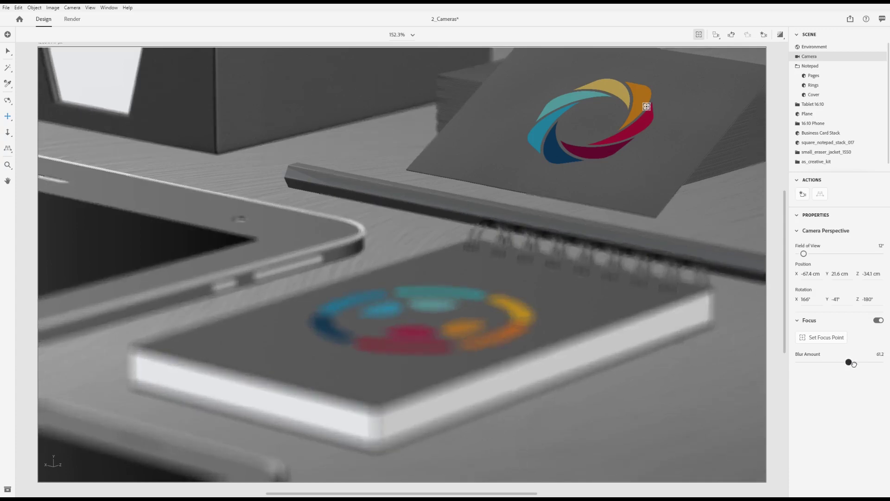
{"action": "left_click", "coordinate": [458, 329]}
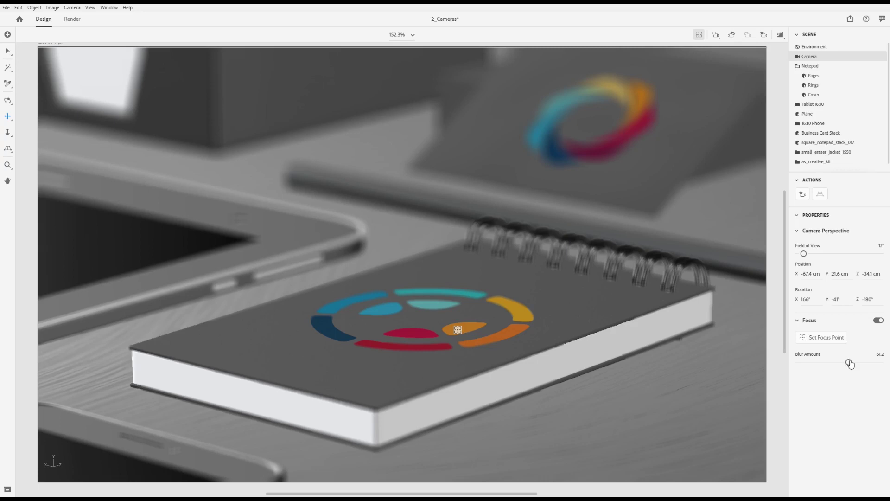
{"action": "left_click_drag", "start_coordinate": [849, 362], "coordinate": [829, 361]}
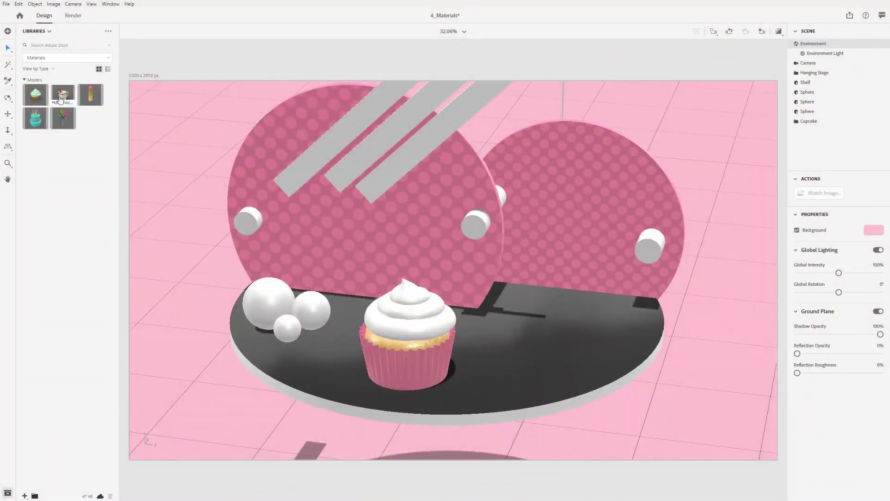
Place the hot chocolate mug right of the cupcake, turned -118°, and check its liquid texture
{"action": "left_click_drag", "start_coordinate": [60, 98], "coordinate": [566, 355]}
{"action": "left_click_drag", "start_coordinate": [515, 320], "coordinate": [546, 330]}
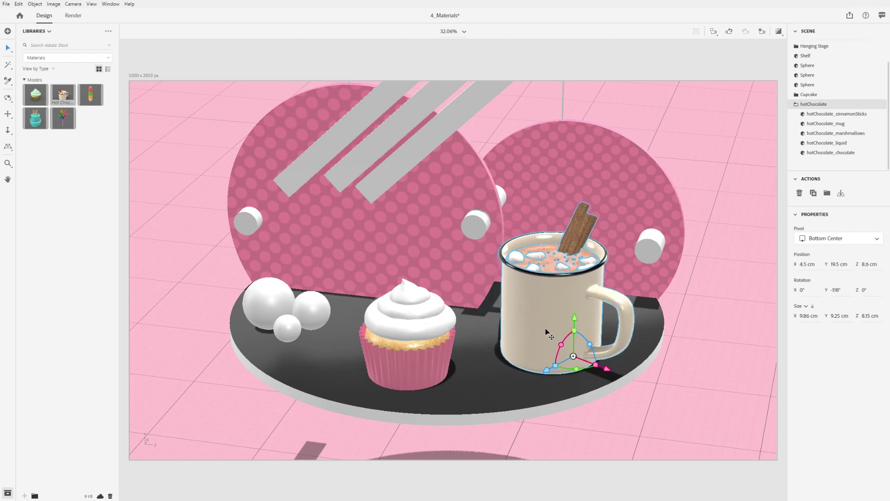
{"action": "double_click", "coordinate": [546, 255]}
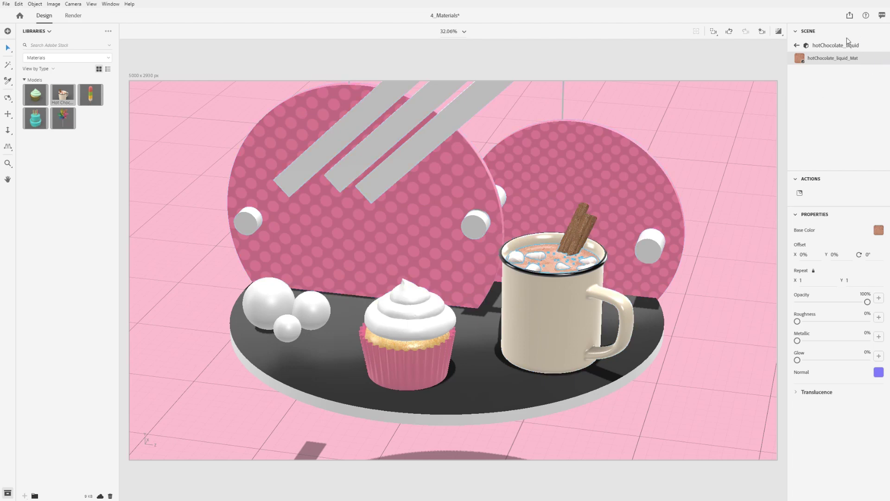
{"action": "left_click", "coordinate": [879, 229]}
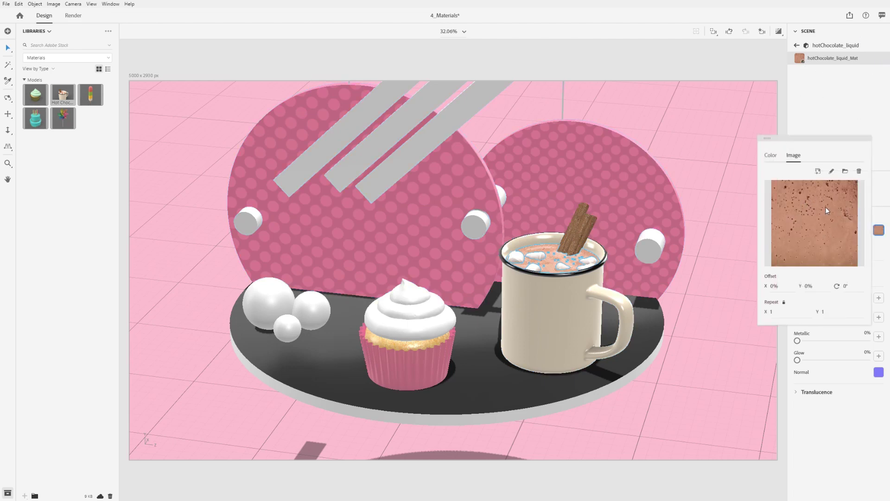
{"action": "left_click", "coordinate": [882, 169]}
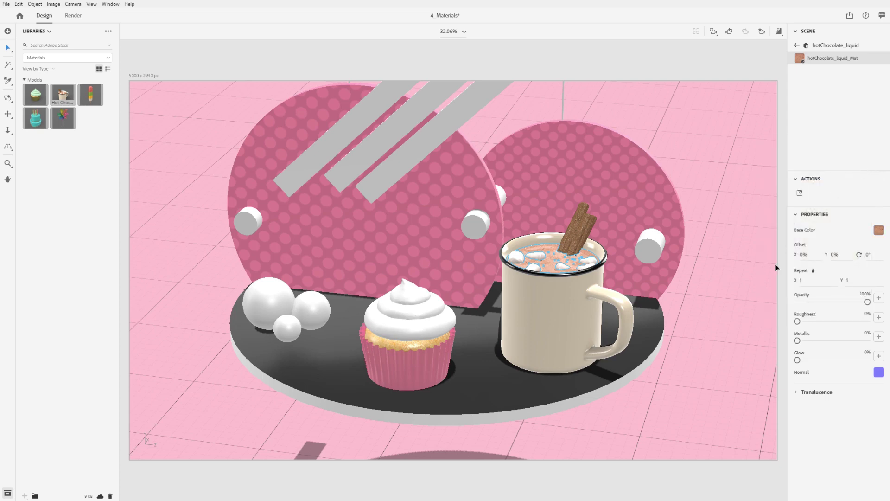
{"action": "left_click", "coordinate": [151, 162]}
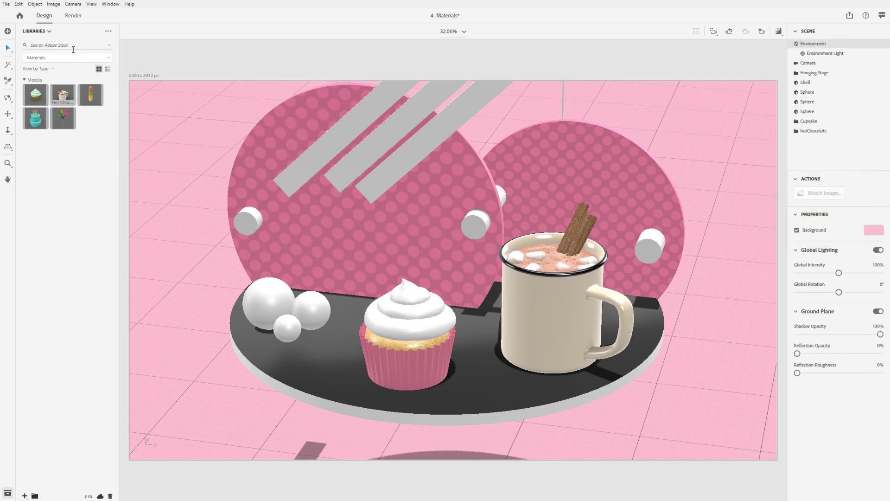
From Starter Assets, apply Metal, Light Oak Wood and Fine Grain Plastic to the three spheres
{"action": "left_click", "coordinate": [51, 32]}
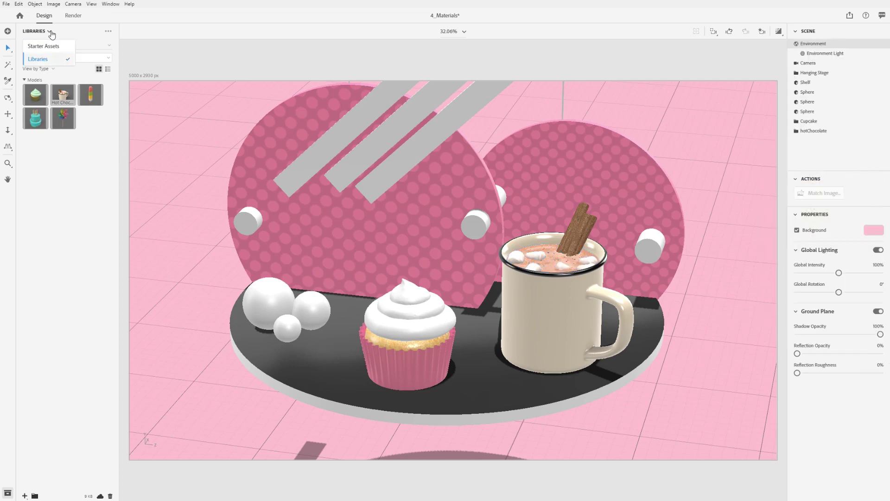
{"action": "left_click", "coordinate": [72, 46]}
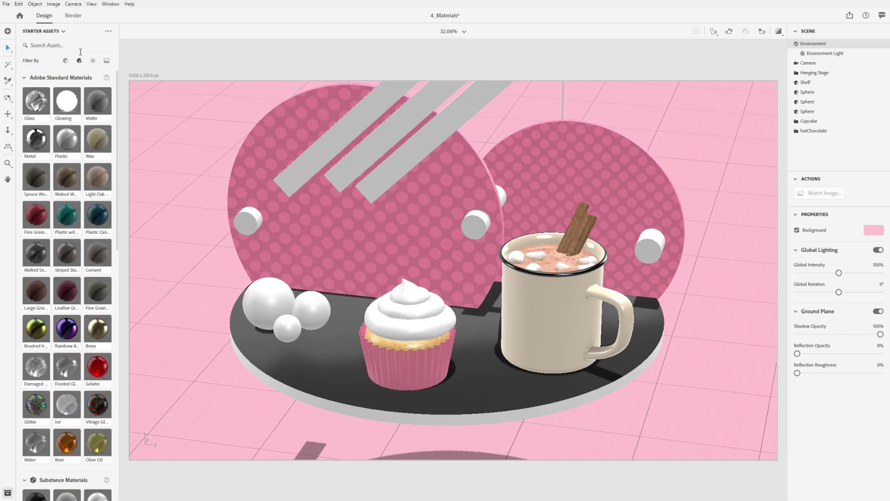
{"action": "key", "text": "3"}
{"action": "left_click_drag", "start_coordinate": [268, 331], "coordinate": [449, 249]}
{"action": "key", "text": "1"}
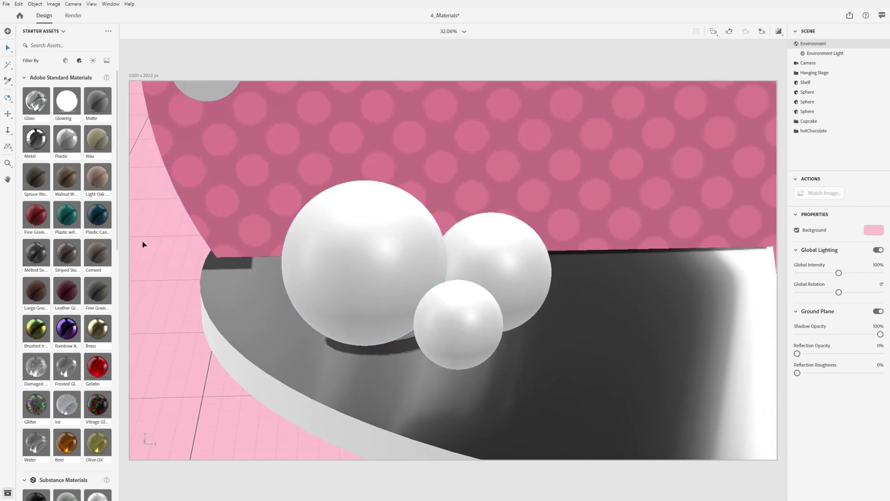
{"action": "left_click_drag", "start_coordinate": [45, 145], "coordinate": [324, 200]}
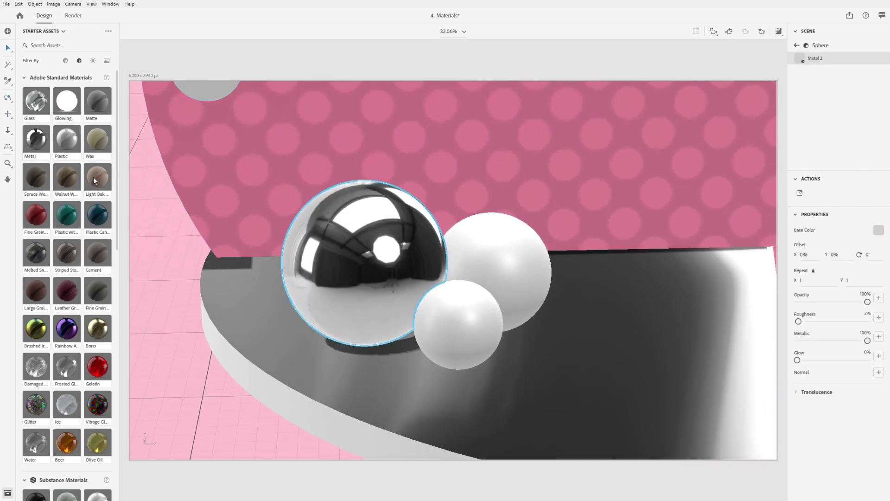
{"action": "left_click_drag", "start_coordinate": [94, 180], "coordinate": [486, 274]}
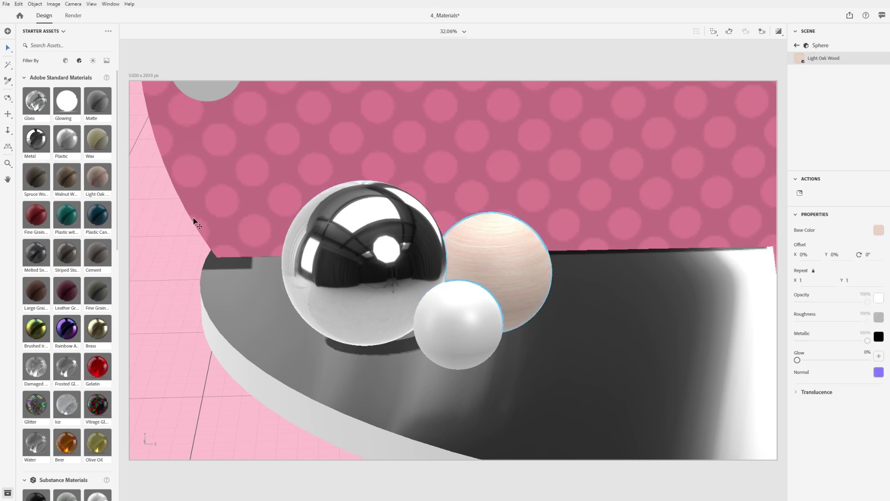
{"action": "left_click_drag", "start_coordinate": [36, 214], "coordinate": [452, 312]}
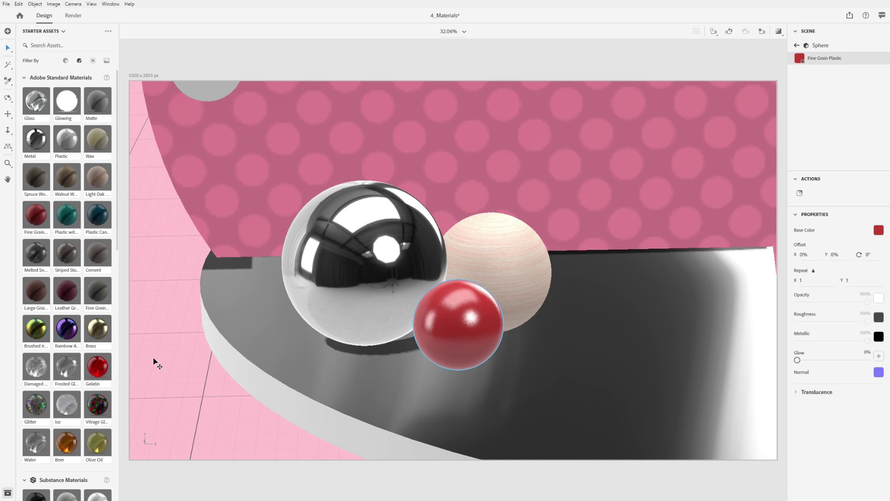
Select all three spheres together and give them the Plastic material
{"action": "left_click", "coordinate": [145, 385]}
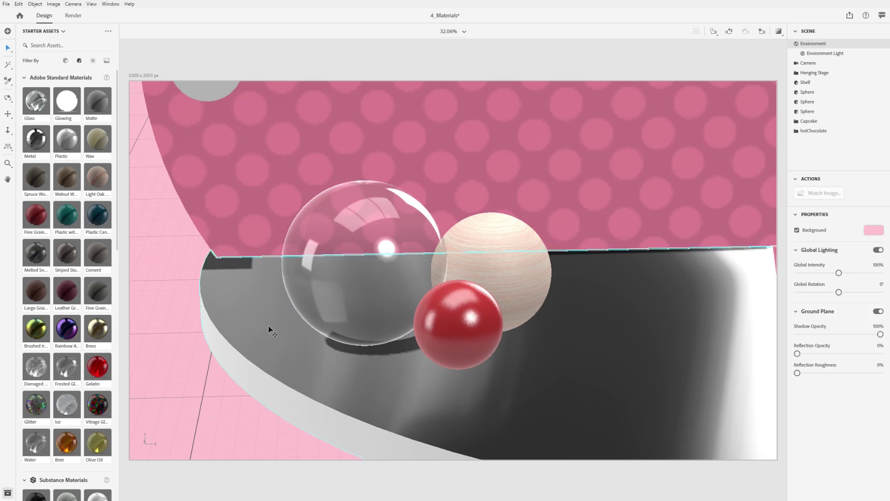
{"action": "left_click", "coordinate": [334, 283]}
{"action": "left_click", "coordinate": [436, 333], "text": "shift"}
{"action": "left_click", "coordinate": [518, 265], "text": "shift"}
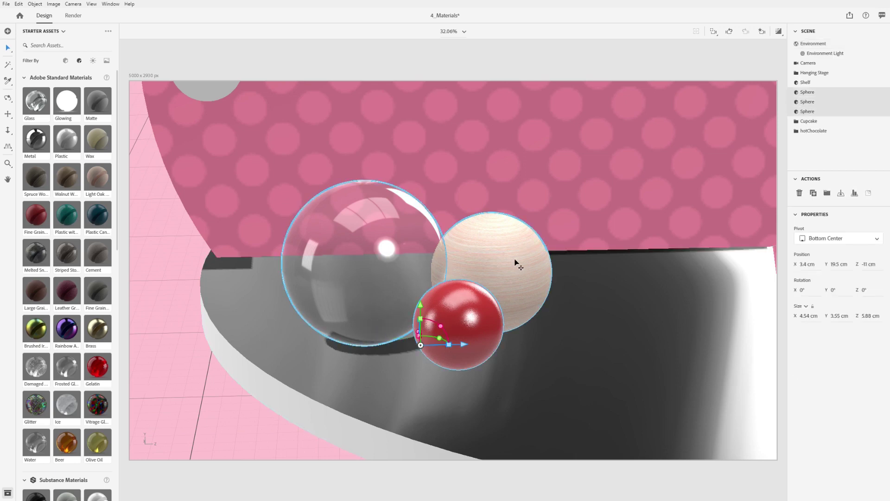
{"action": "left_click_drag", "start_coordinate": [67, 139], "coordinate": [397, 257]}
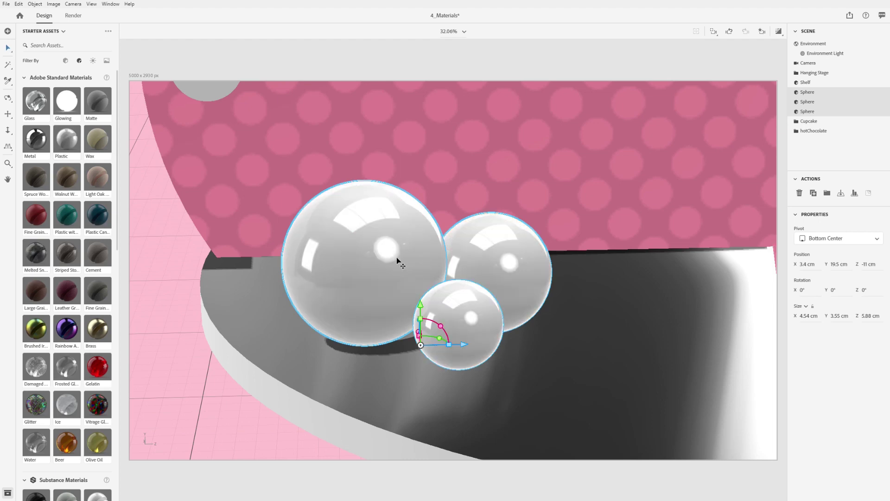
{"action": "left_click", "coordinate": [177, 271]}
Sample the pink polka-dot backdrop material and apply it to the large, medium and small spheres
{"action": "key", "text": "3"}
{"action": "left_click_drag", "start_coordinate": [198, 253], "coordinate": [403, 256]}
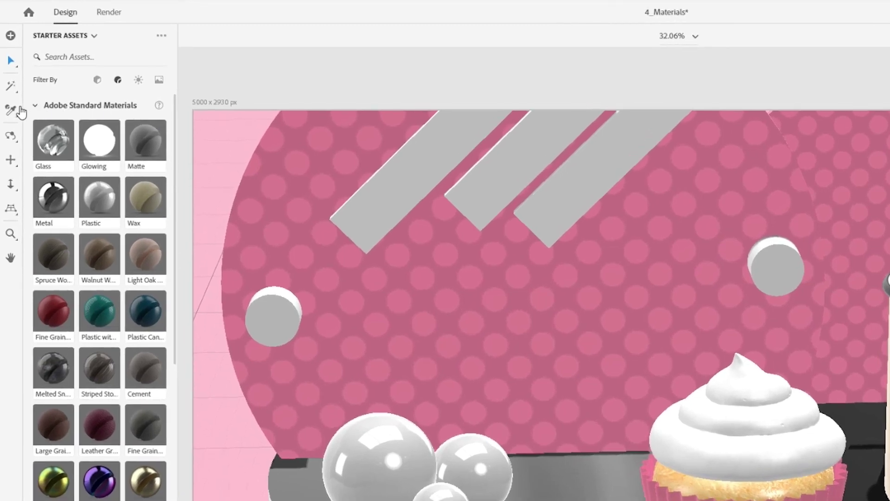
{"action": "left_click", "coordinate": [19, 110]}
{"action": "left_click", "coordinate": [369, 314]}
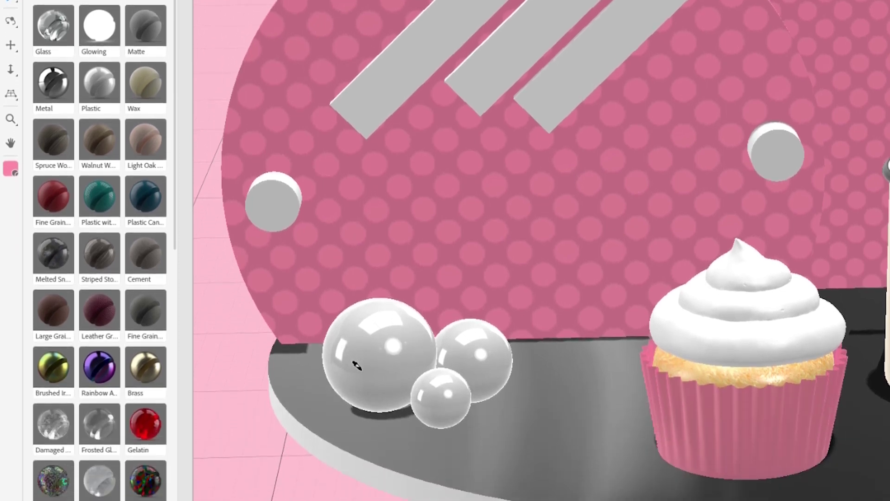
{"action": "left_click", "coordinate": [357, 480]}
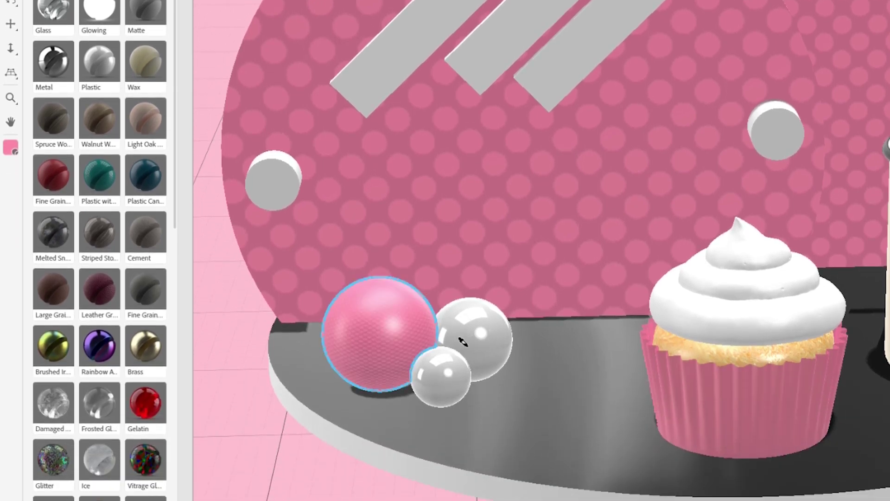
{"action": "left_click", "coordinate": [463, 342]}
{"action": "left_click", "coordinate": [446, 381]}
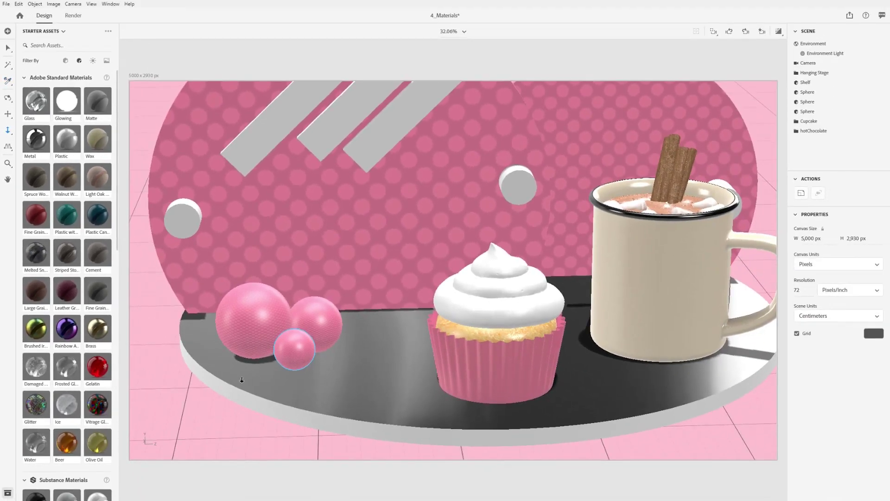
{"action": "scroll", "coordinate": [253, 337], "scroll_direction": "up", "scroll_amount": 3}
{"action": "scroll", "coordinate": [253, 337], "scroll_direction": "up", "scroll_amount": 4}
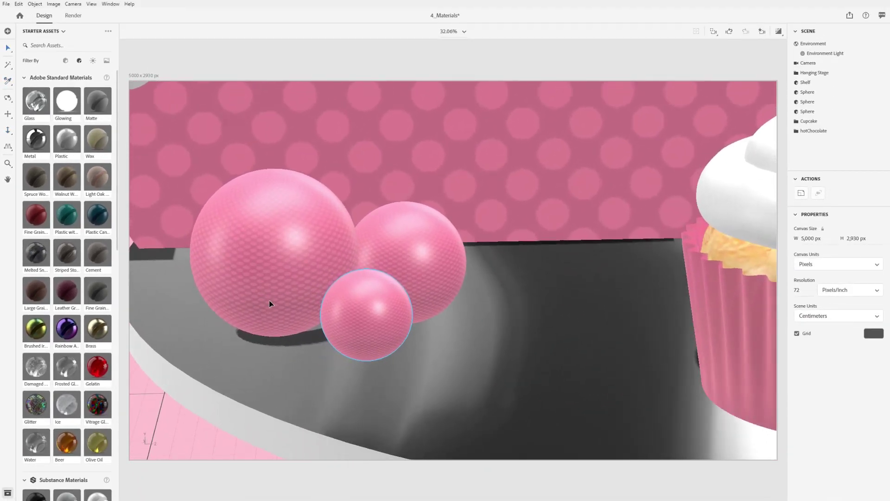
Shift the large sphere's base colour hue toward green, then to cyan
{"action": "double_click", "coordinate": [299, 264]}
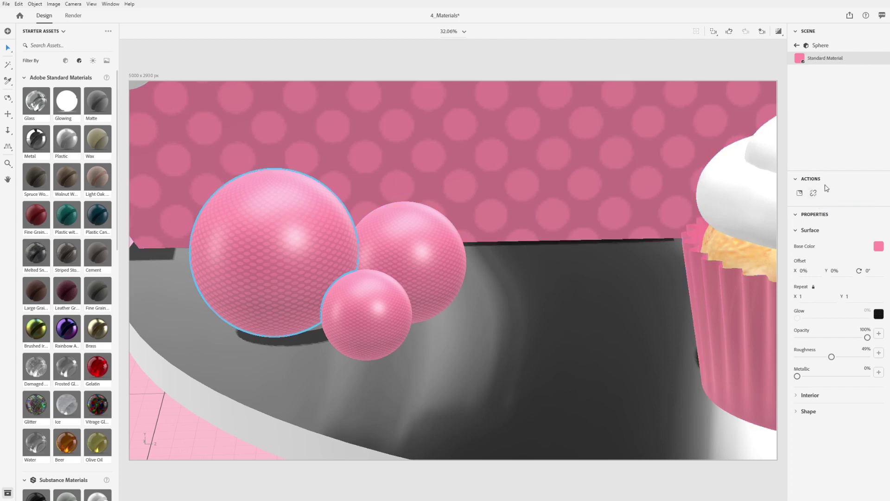
{"action": "left_click", "coordinate": [878, 245]}
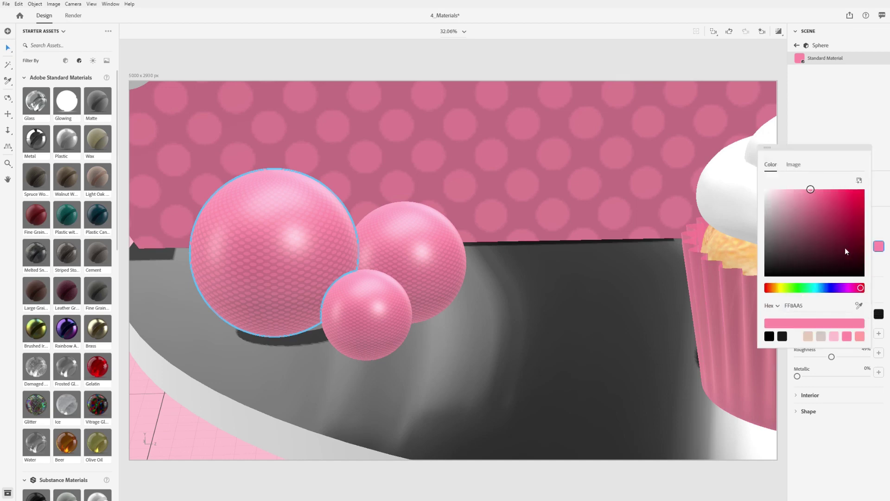
{"action": "mouse_move", "coordinate": [861, 288]}
{"action": "left_mouse_down"}
{"action": "mouse_move", "coordinate": [796, 288]}
{"action": "mouse_move", "coordinate": [862, 288]}
{"action": "left_mouse_up"}
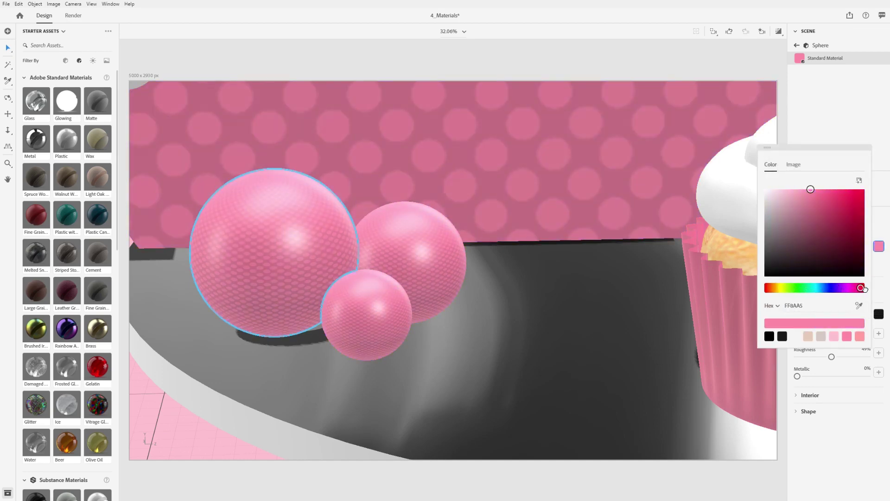
{"action": "left_click", "coordinate": [880, 466]}
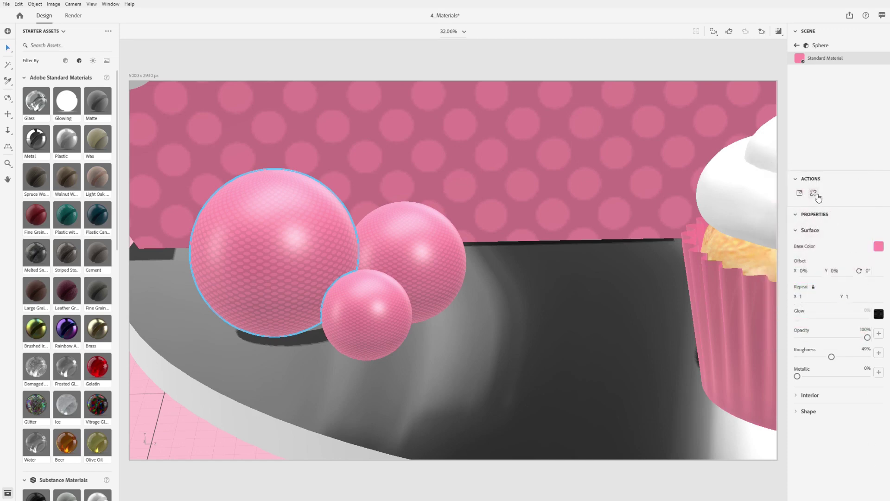
{"action": "left_click", "coordinate": [876, 248]}
{"action": "mouse_move", "coordinate": [841, 288]}
{"action": "left_mouse_down"}
{"action": "mouse_move", "coordinate": [817, 289]}
{"action": "mouse_move", "coordinate": [827, 288]}
{"action": "left_mouse_up"}
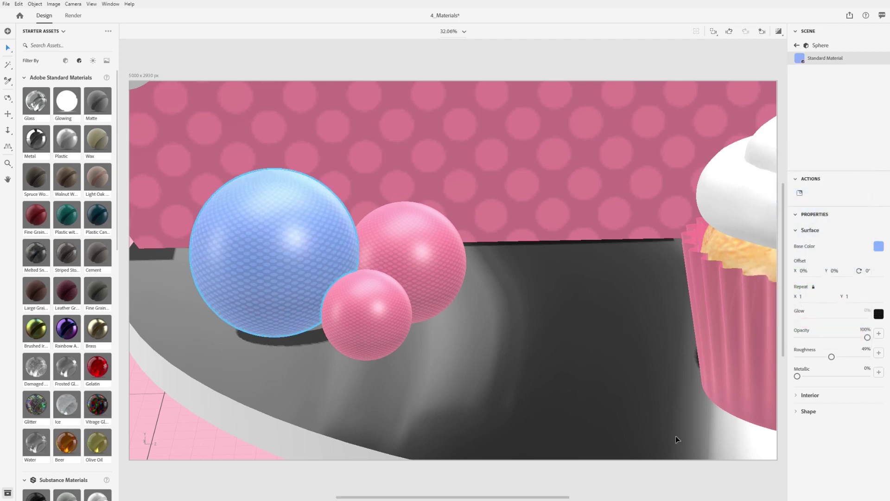
Restore the spheres to plain white and bring the camera in close on the mug
{"action": "scroll", "coordinate": [605, 255], "scroll_direction": "down", "scroll_amount": 5}
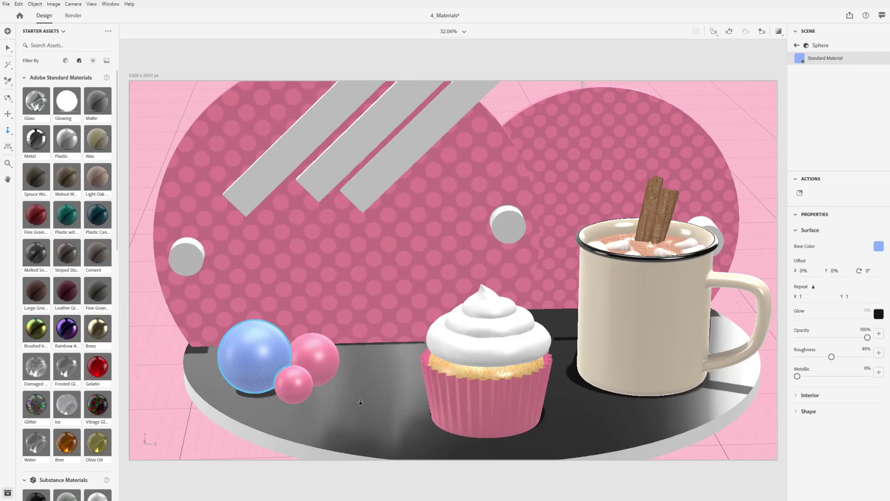
{"action": "left_click", "coordinate": [251, 351]}
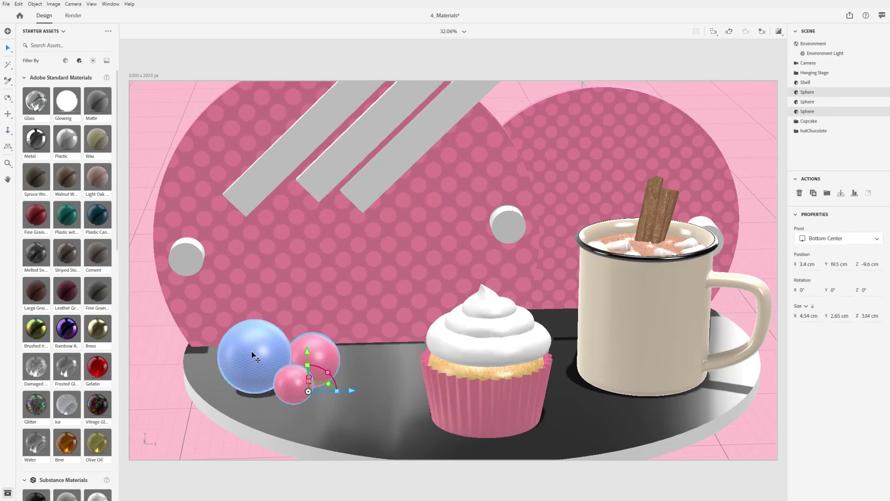
{"action": "left_click", "coordinate": [167, 411]}
{"action": "left_click_drag", "start_coordinate": [379, 389], "coordinate": [443, 230]}
Select the mug body with the Magic Wand at Small selection size
{"action": "key", "text": "1"}
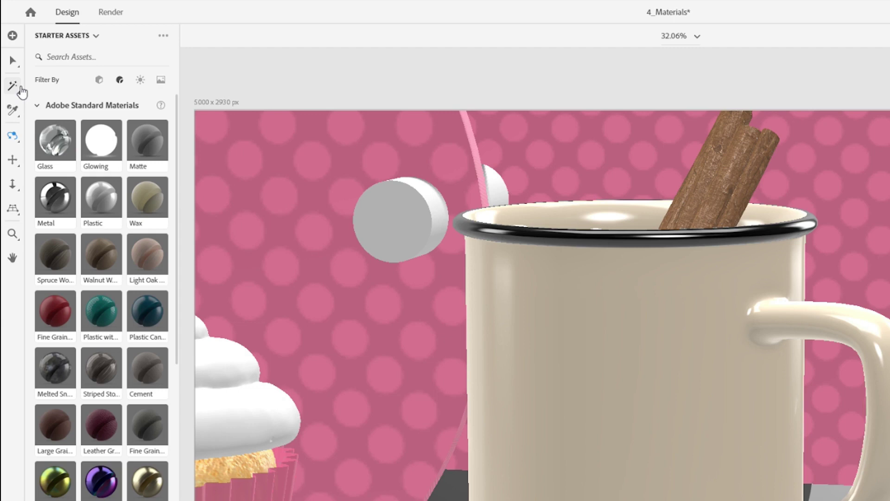
{"action": "left_click", "coordinate": [21, 88]}
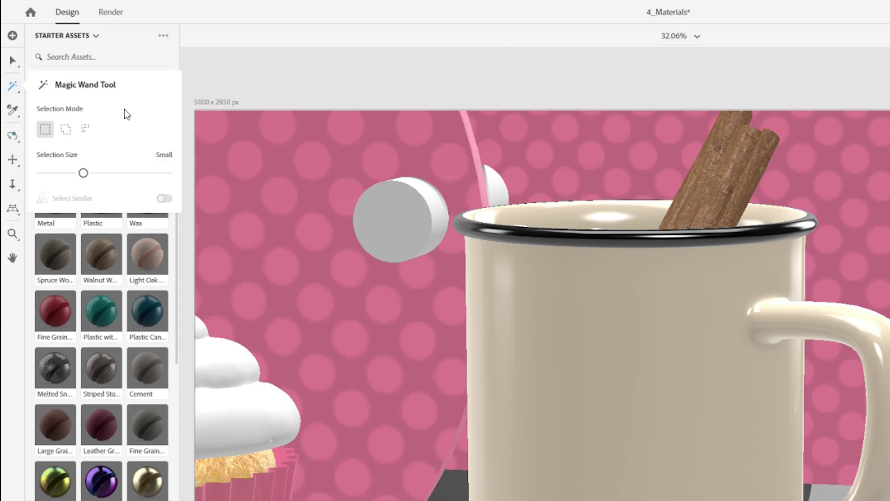
{"action": "mouse_move", "coordinate": [84, 173]}
{"action": "left_mouse_down"}
{"action": "mouse_move", "coordinate": [125, 172]}
{"action": "mouse_move", "coordinate": [139, 183]}
{"action": "mouse_move", "coordinate": [92, 183]}
{"action": "left_mouse_up"}
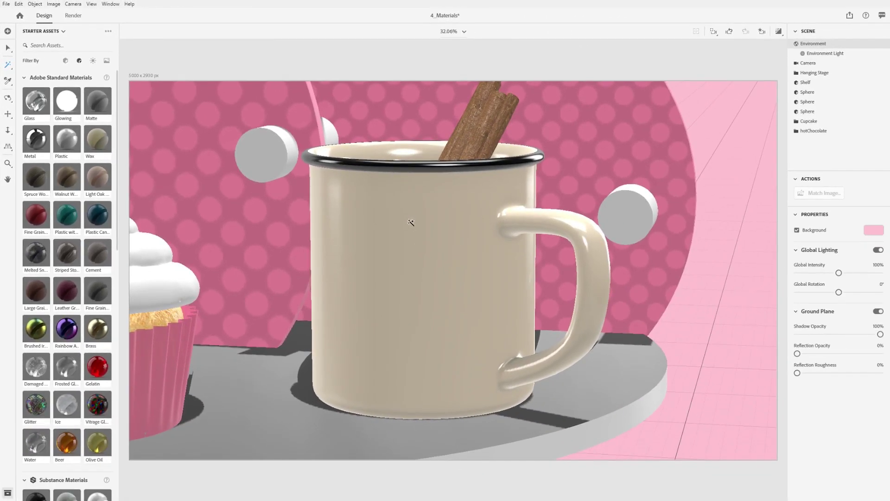
{"action": "left_click", "coordinate": [411, 223]}
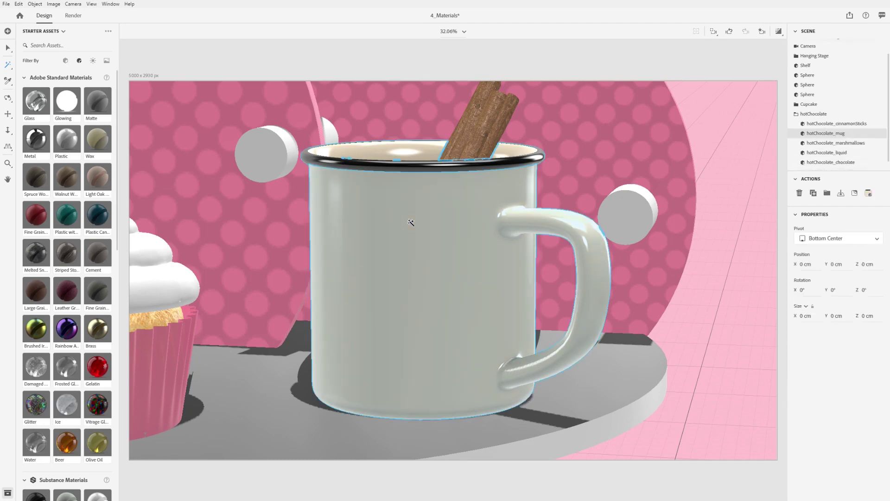
Apply Plastic to the mug and set its base colour to pink FF8AA5
{"action": "key", "text": "1"}
{"action": "left_click_drag", "start_coordinate": [442, 161], "coordinate": [425, 187]}
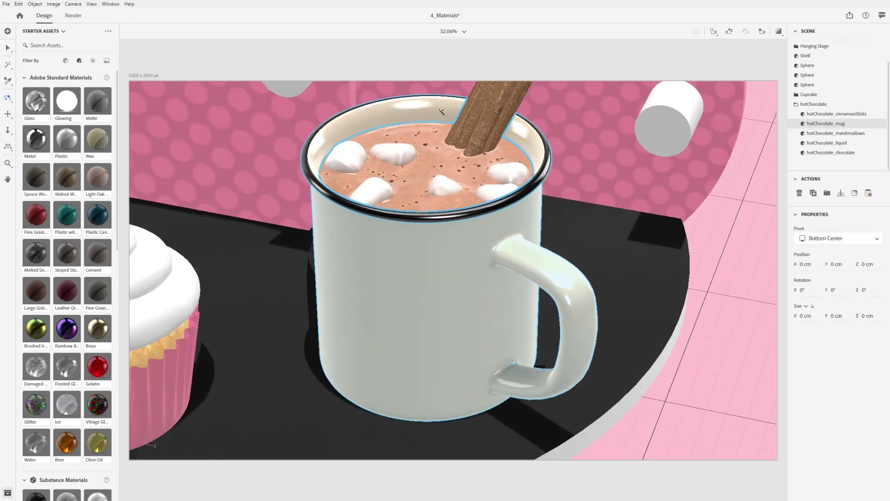
{"action": "left_click_drag", "start_coordinate": [105, 131], "coordinate": [407, 274]}
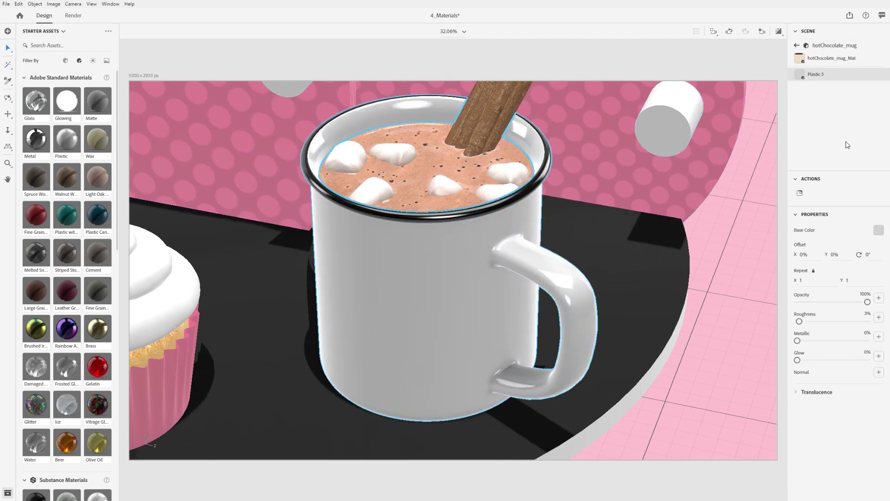
{"action": "left_click", "coordinate": [879, 231]}
{"action": "left_click", "coordinate": [769, 320]}
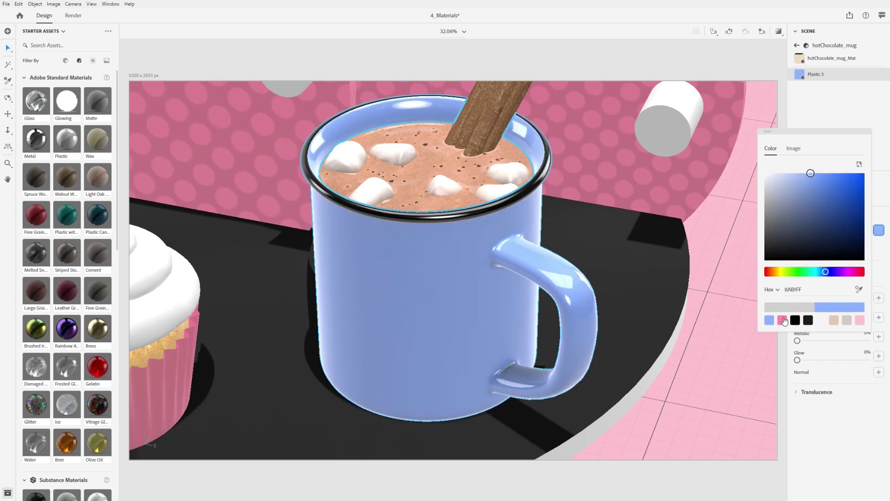
{"action": "left_click", "coordinate": [782, 320]}
{"action": "scroll", "coordinate": [443, 259], "scroll_direction": "down", "scroll_amount": 5}
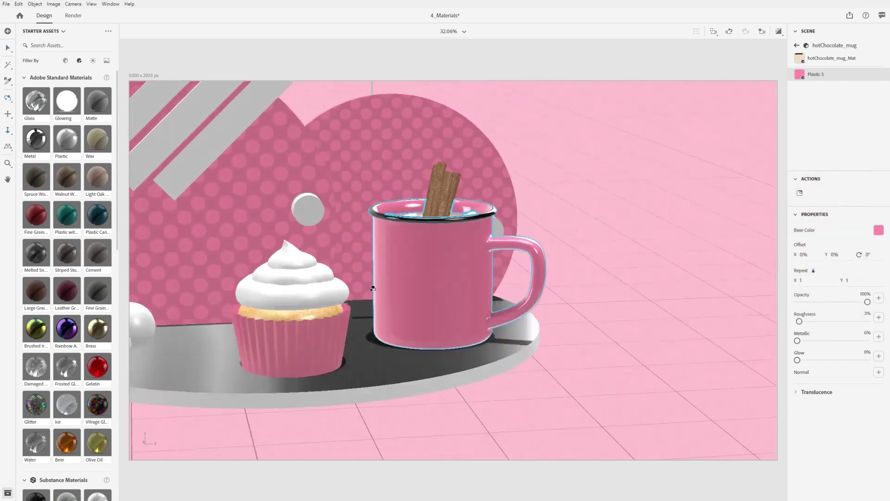